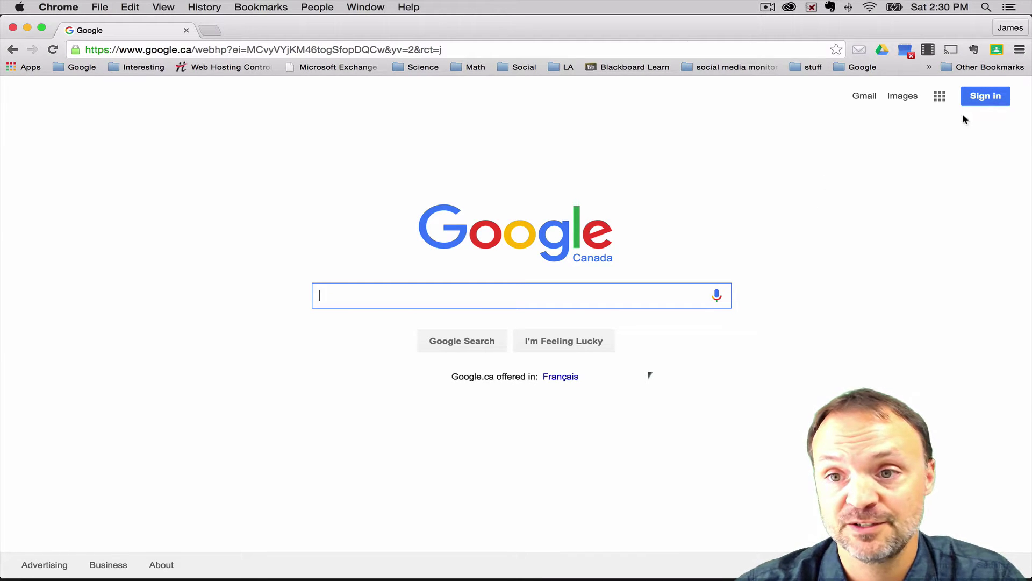
# Sign in to Google with the school account using its saved password
pyautogui.click(985, 96)
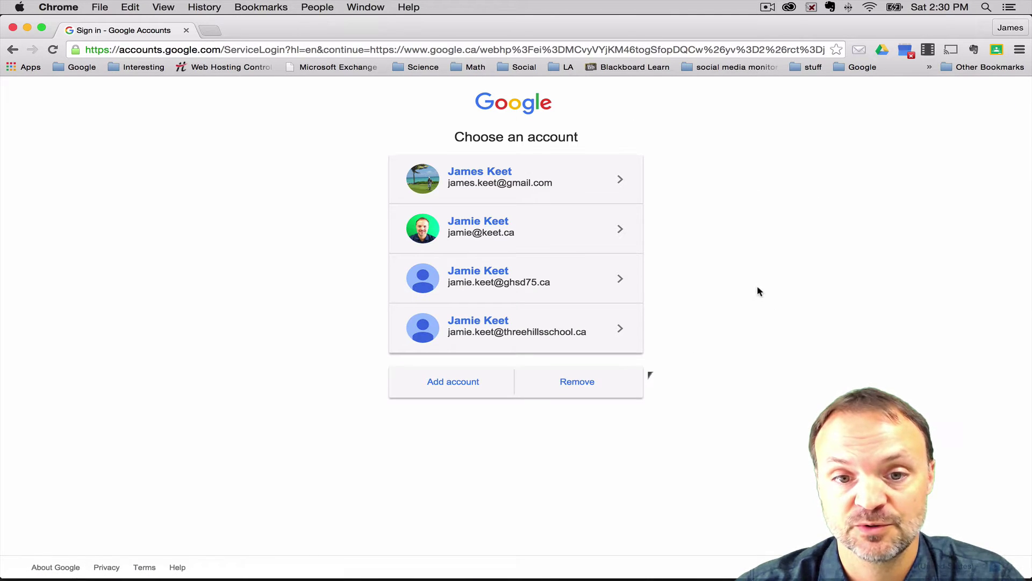
pyautogui.click(476, 327)
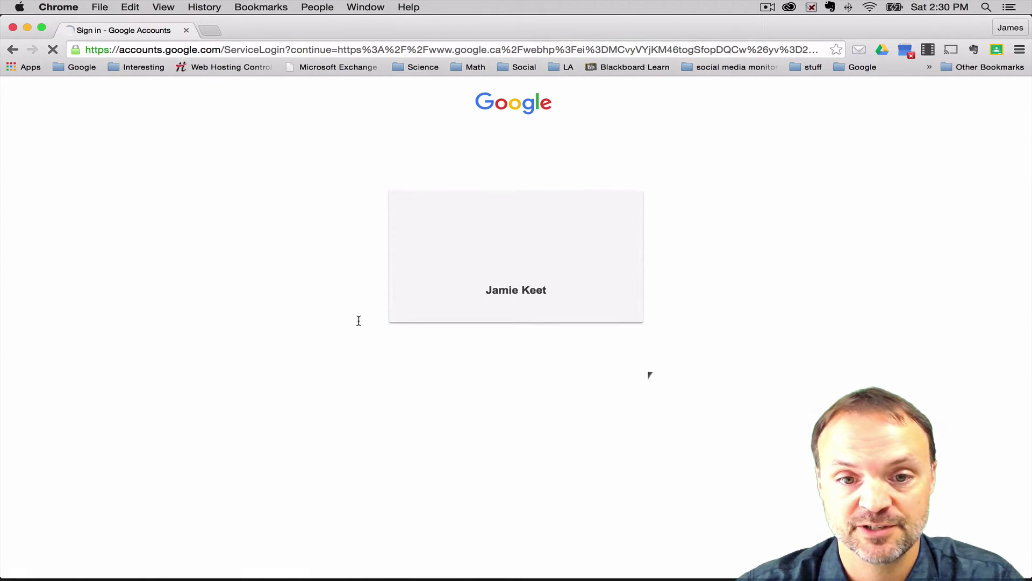
pyautogui.click(494, 366)
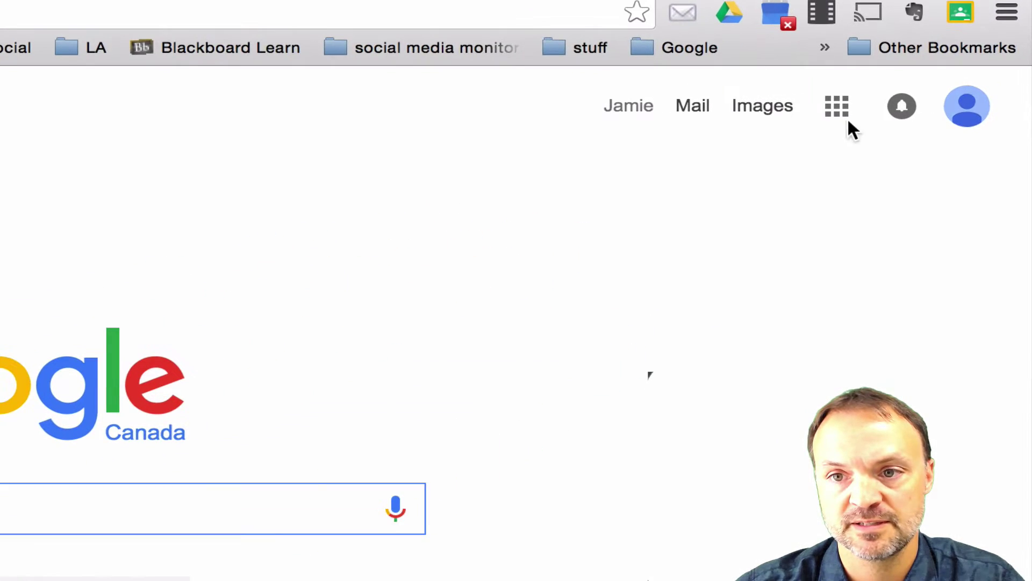
# Open Google Docs from the Google apps grid
pyautogui.click(837, 113)
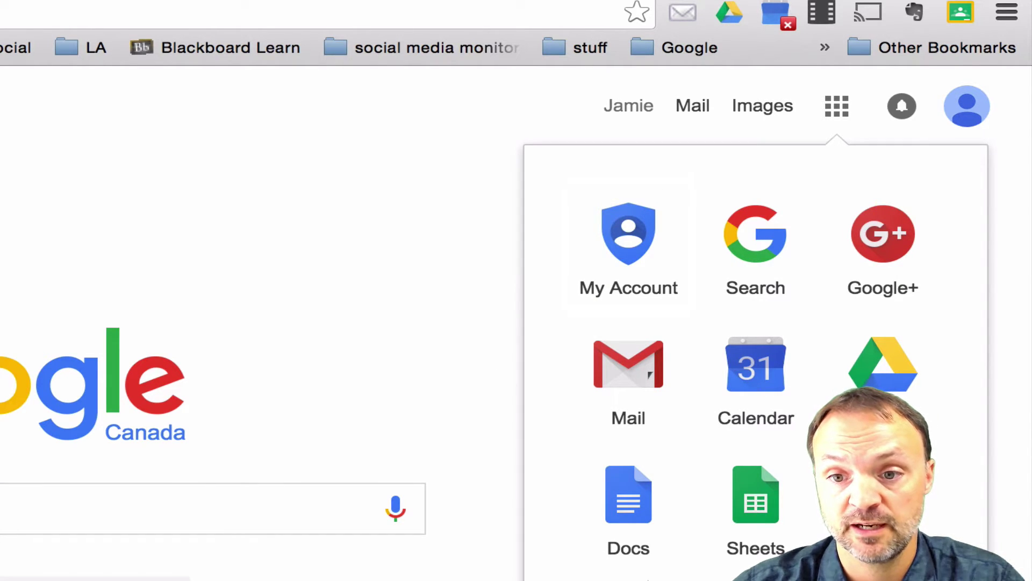
pyautogui.click(639, 533)
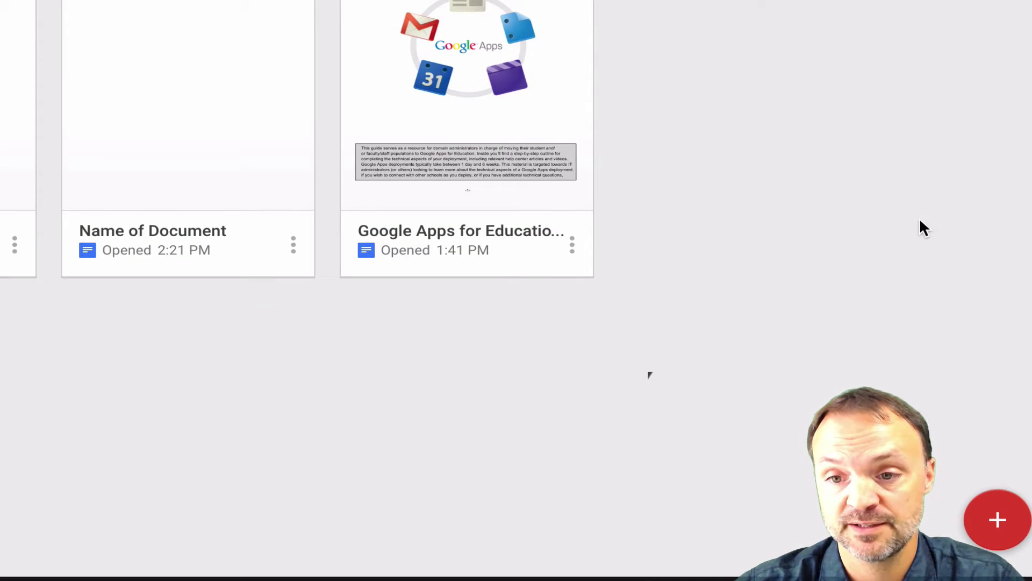
# Create a blank document titled 'Name it' and type 'Hi' on its first line
pyautogui.click(996, 535)
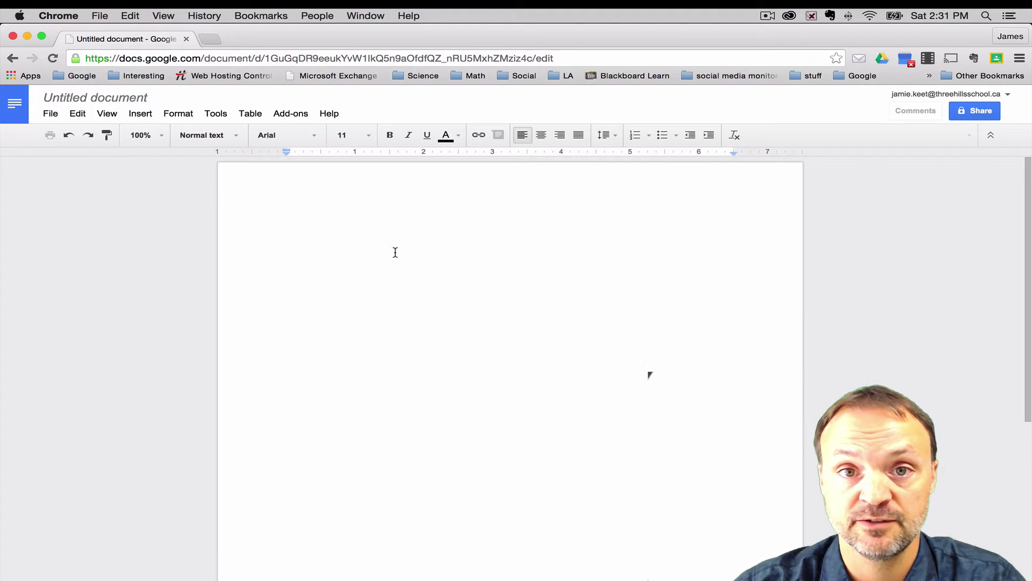
pyautogui.click(104, 101)
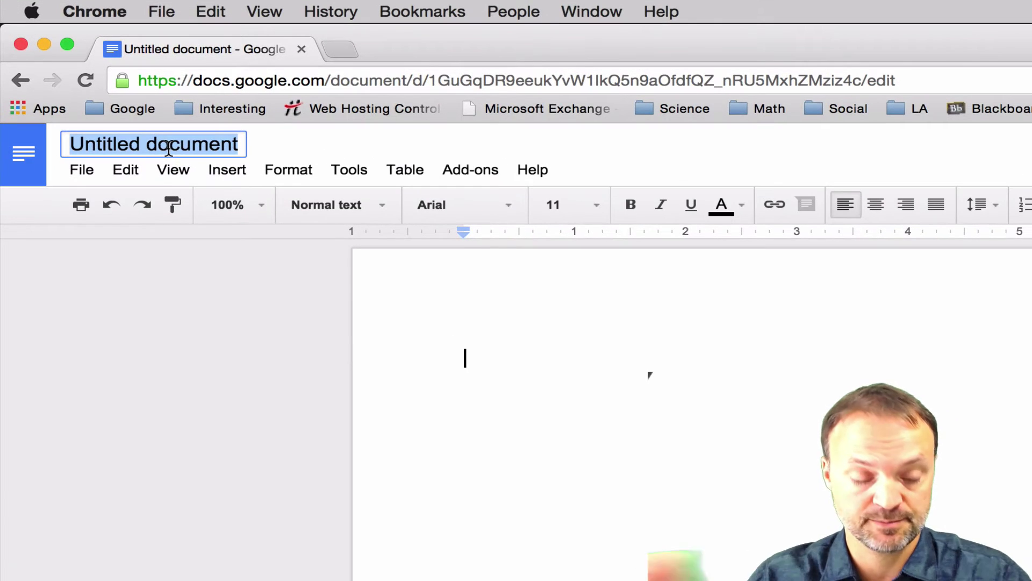
pyautogui.write('Name')
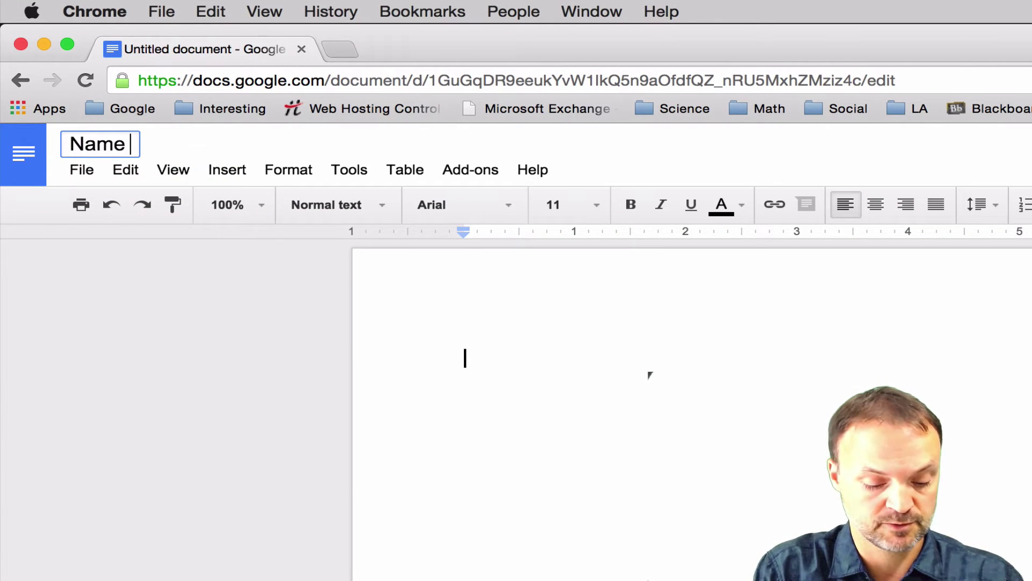
pyautogui.write(' it')
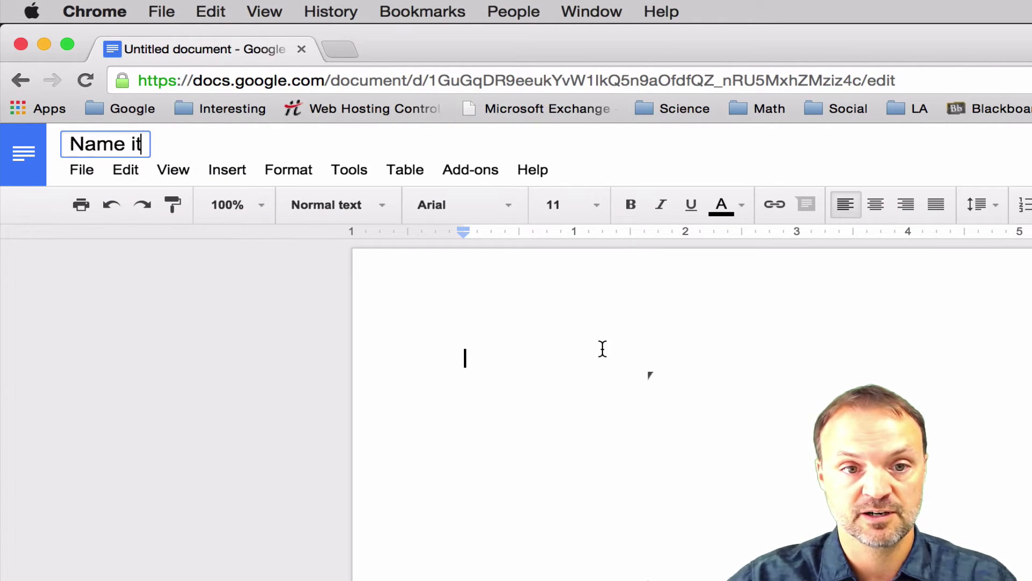
pyautogui.click(602, 348)
pyautogui.write('Hi')
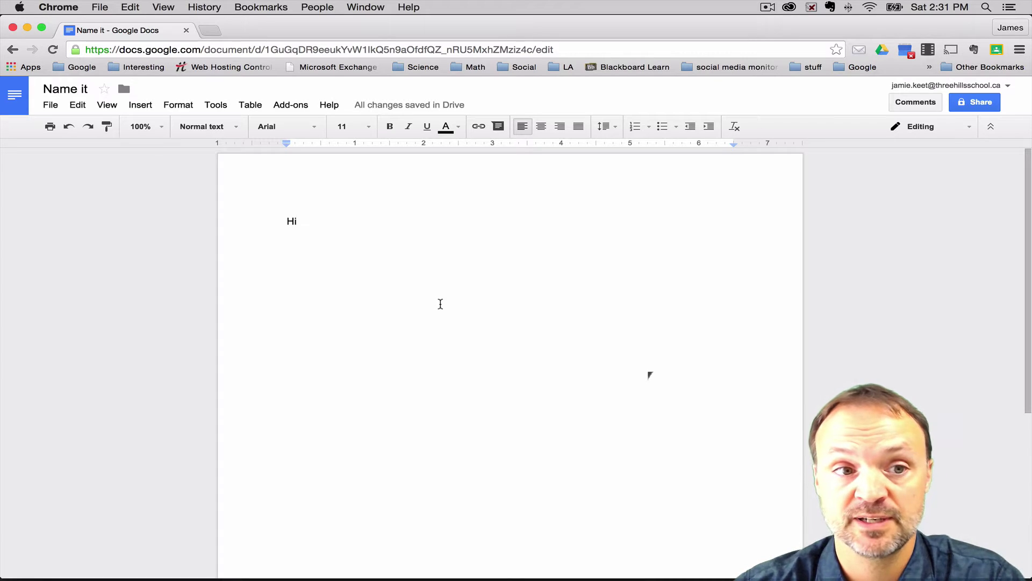
pyautogui.click(15, 96)
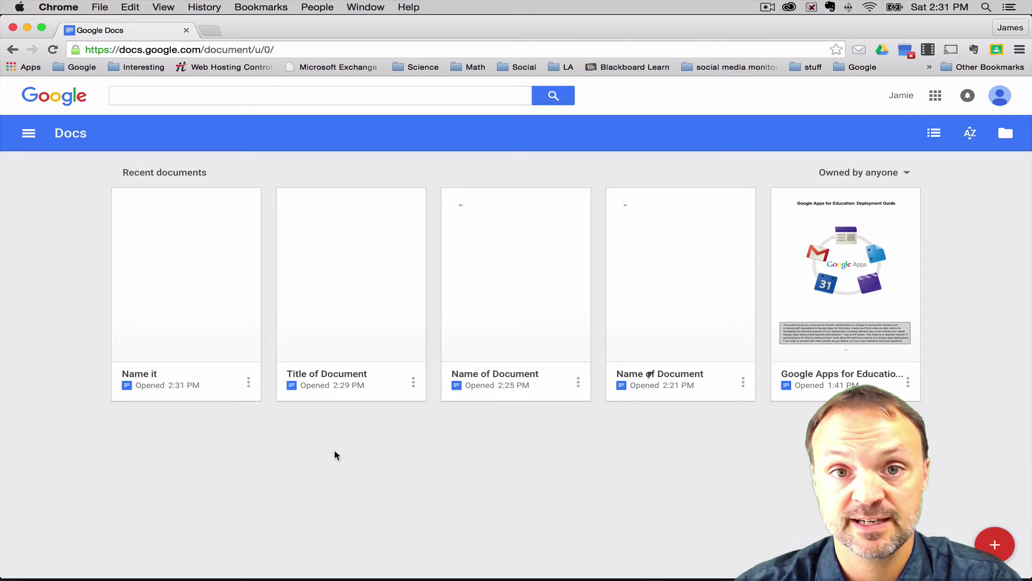
pyautogui.click(189, 270)
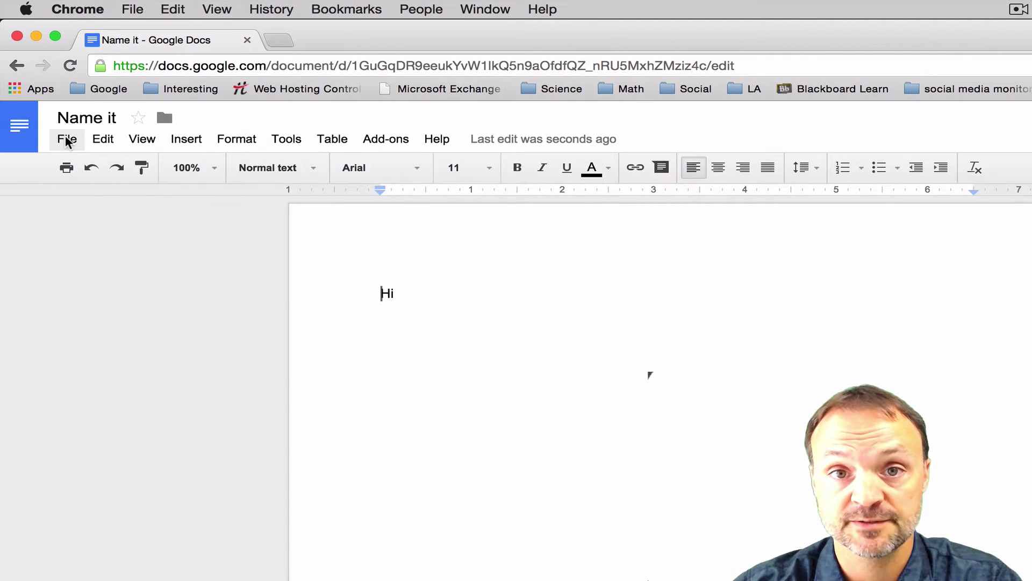
pyautogui.click(66, 140)
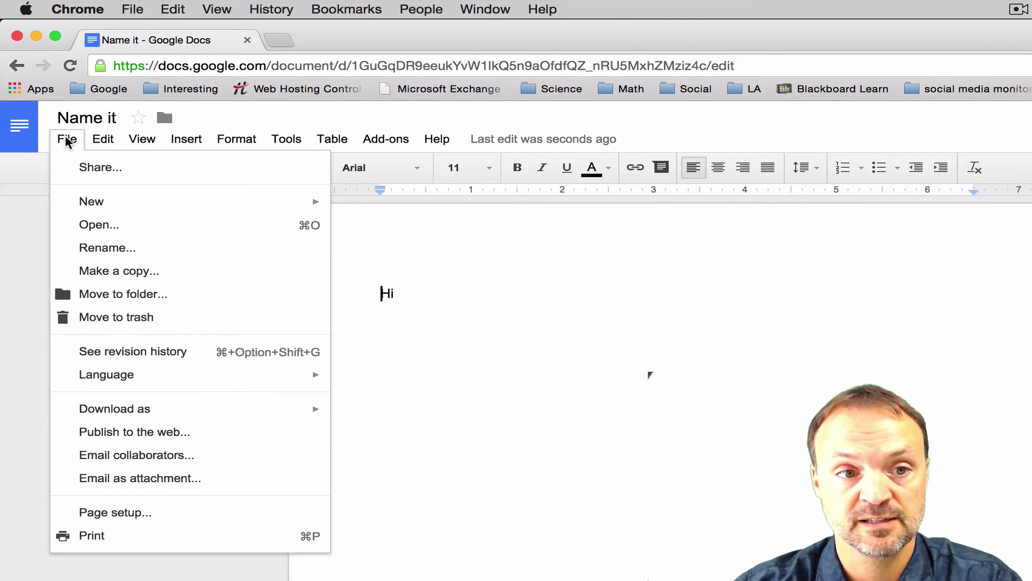
pyautogui.moveTo(123, 209)
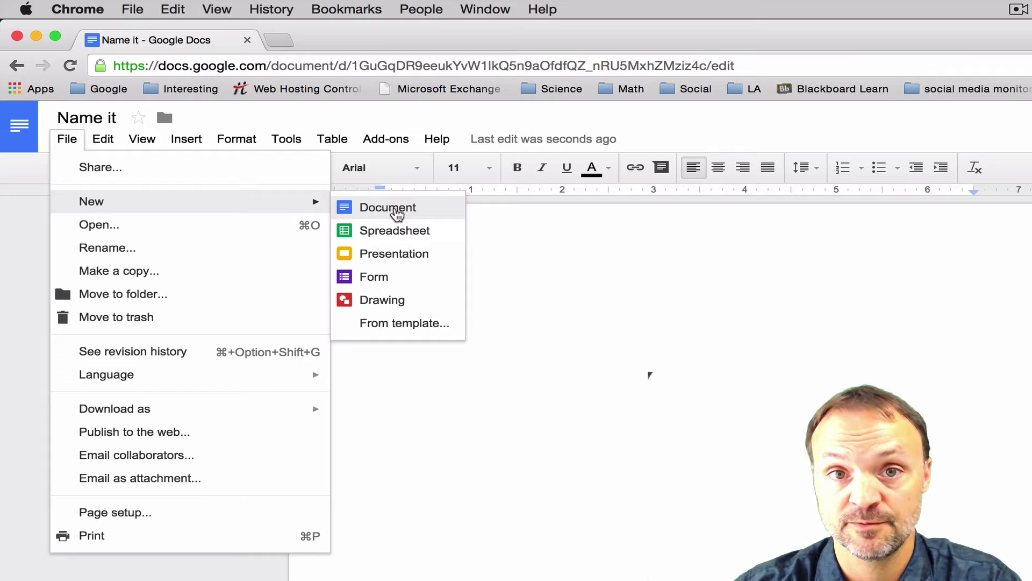
pyautogui.press('Escape')
pyautogui.press('Escape')
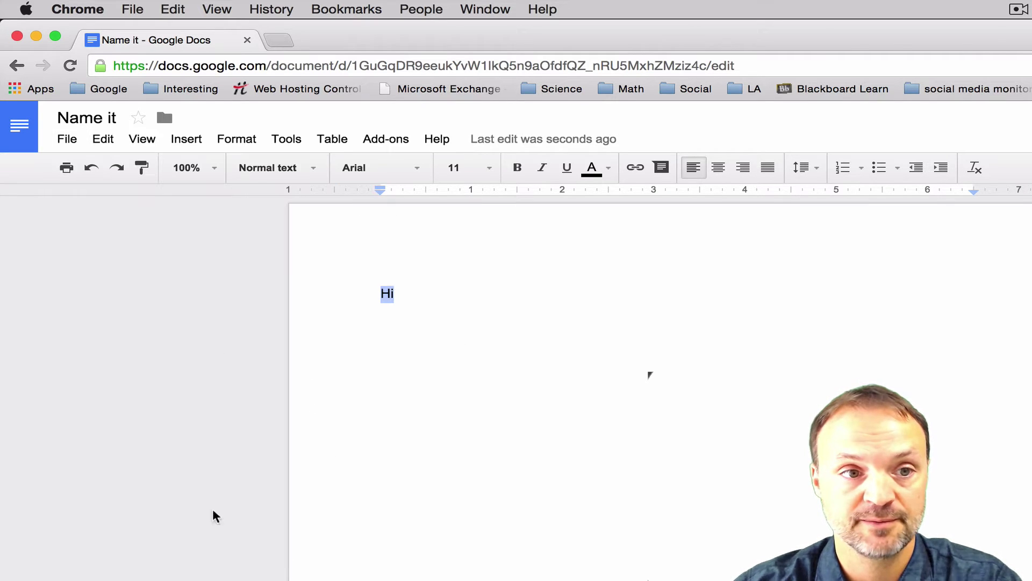
# Return to the Docs home list and open Google Drive in a new tab
pyautogui.click(19, 123)
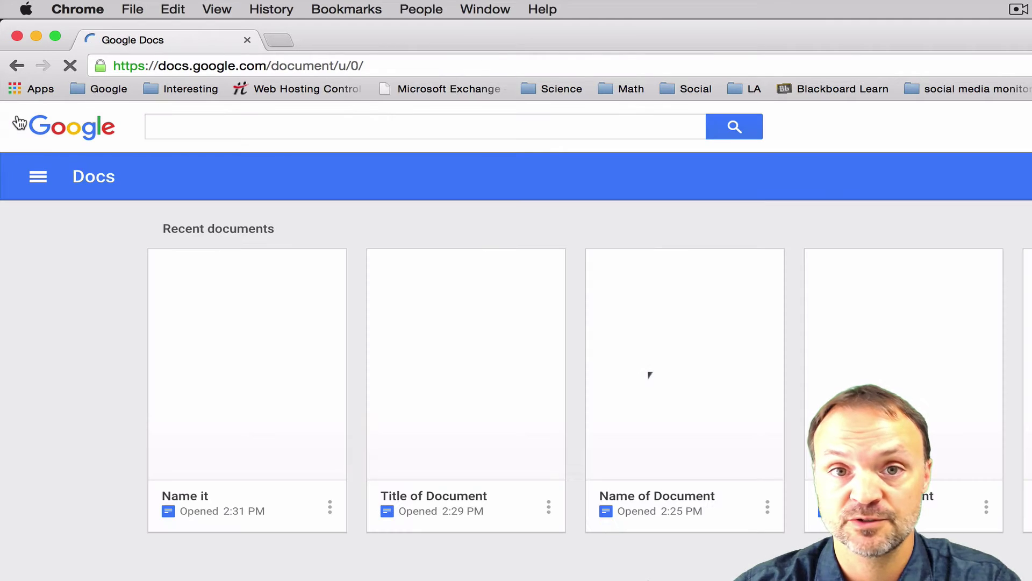
pyautogui.click(41, 177)
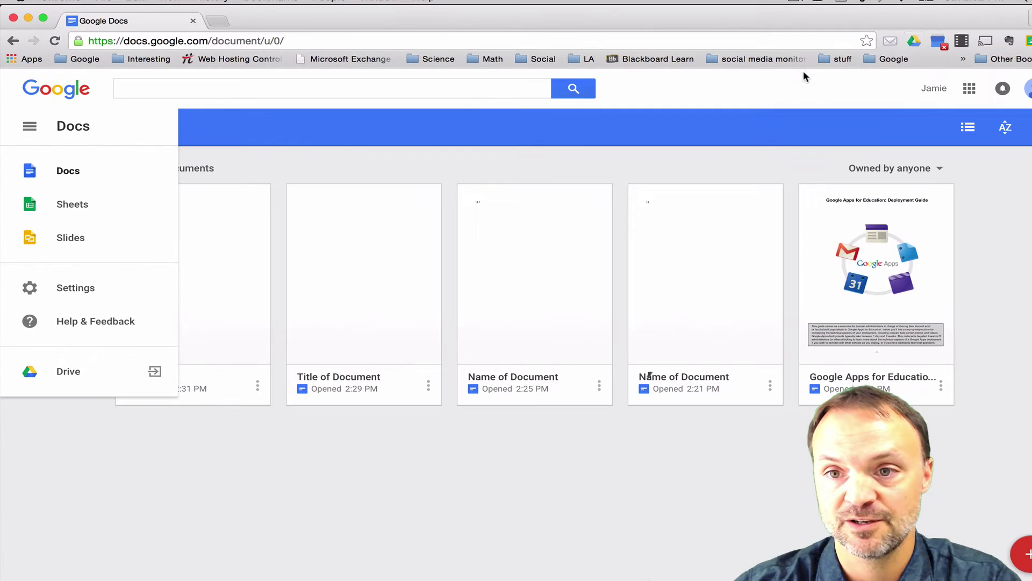
pyautogui.click(969, 89)
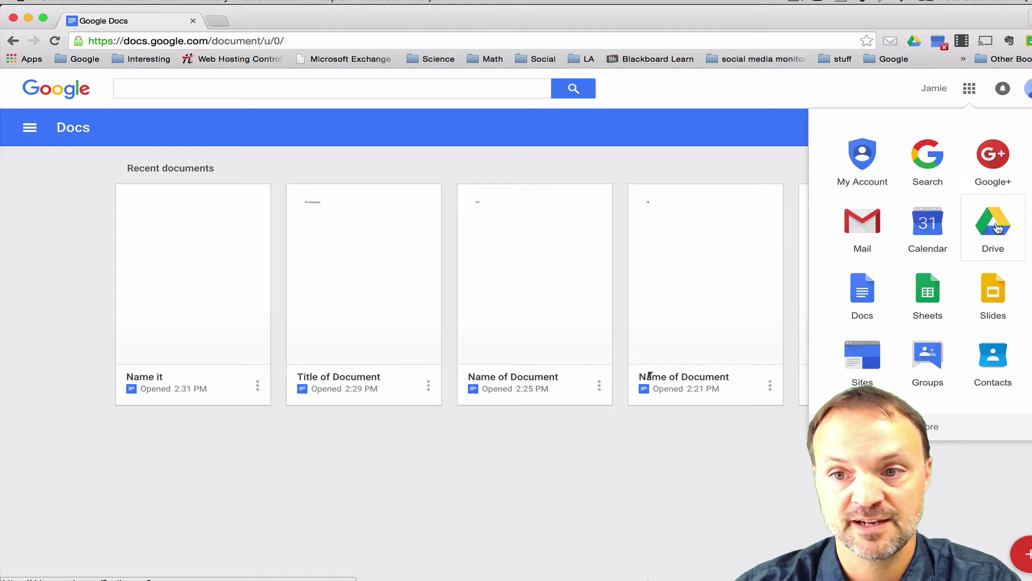
pyautogui.click(997, 228)
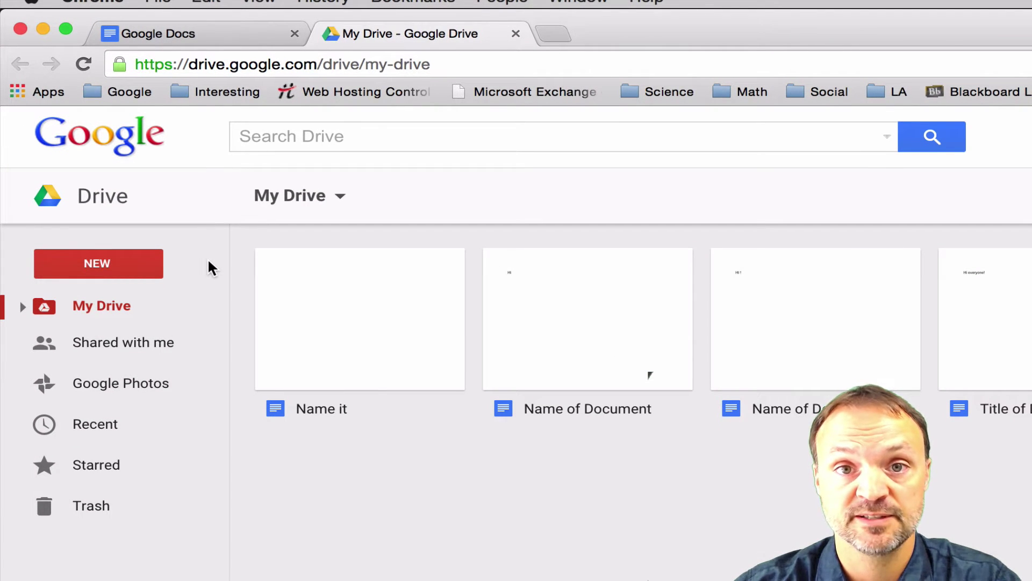
# Create a new Google Docs file from the My Drive folder menu
pyautogui.click(102, 264)
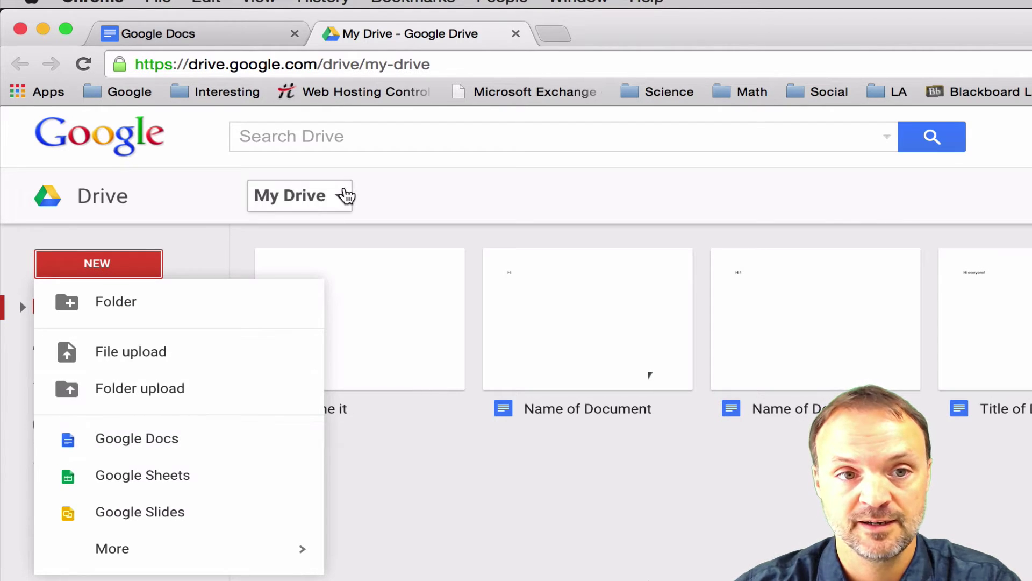
pyautogui.click(347, 195)
pyautogui.moveTo(336, 373)
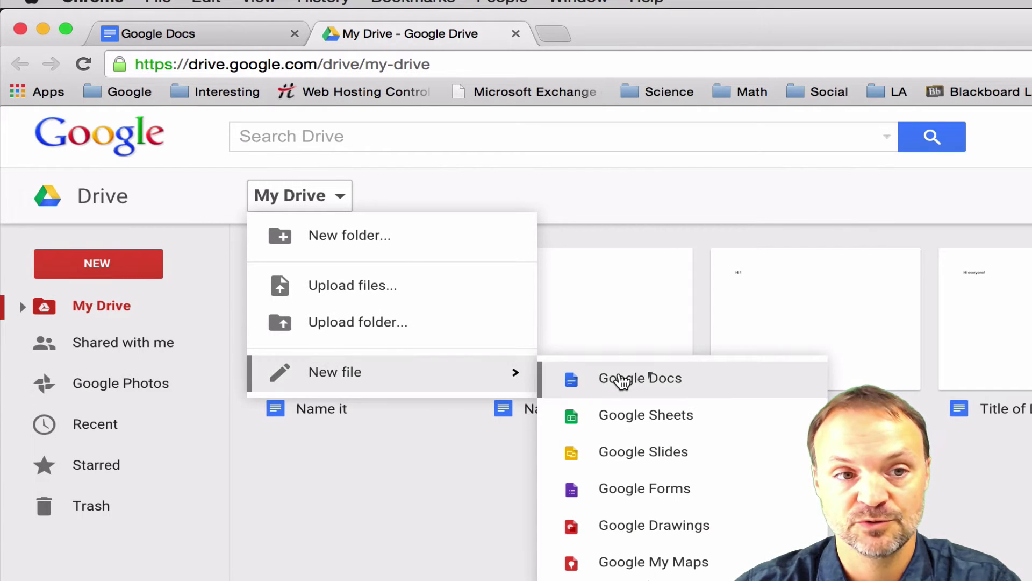
pyautogui.click(664, 380)
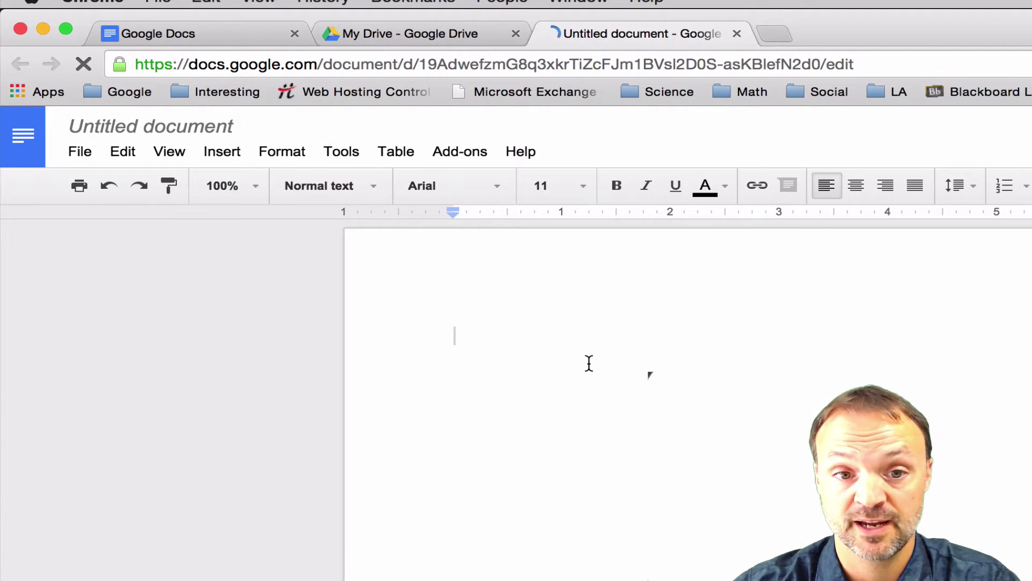
# Title the new document 'hello' and close it
pyautogui.click(202, 135)
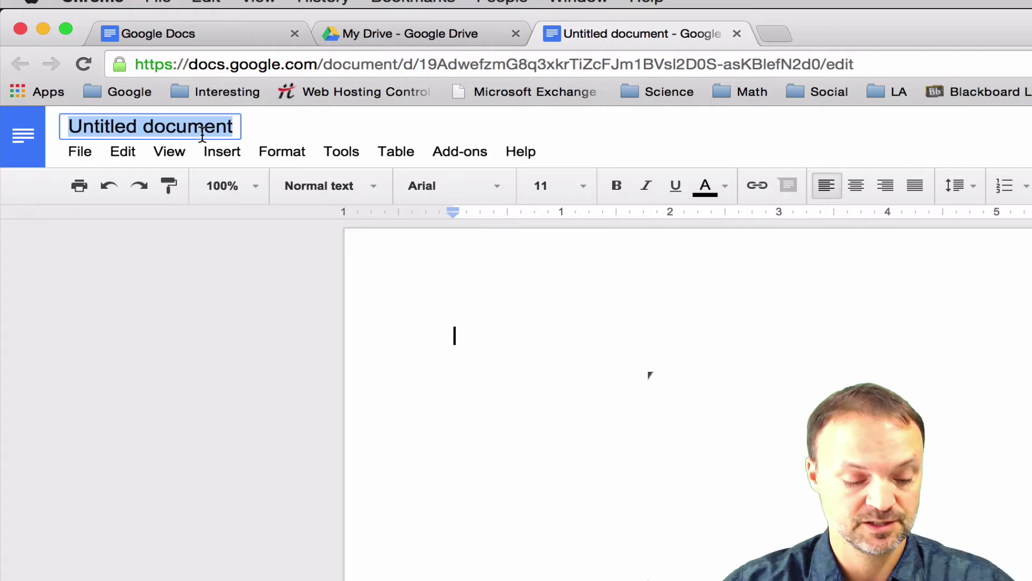
pyautogui.write('hello')
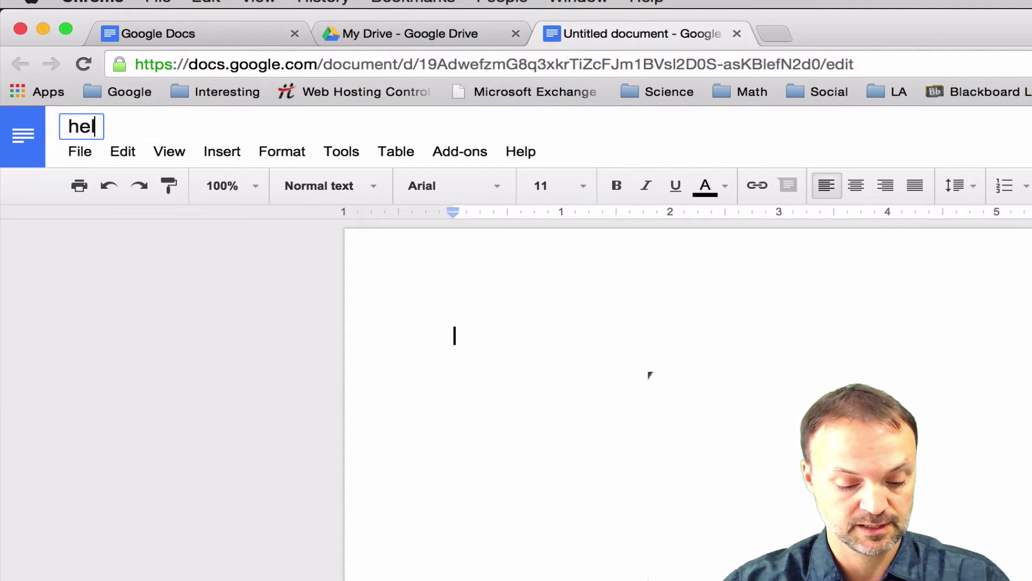
pyautogui.click(771, 328)
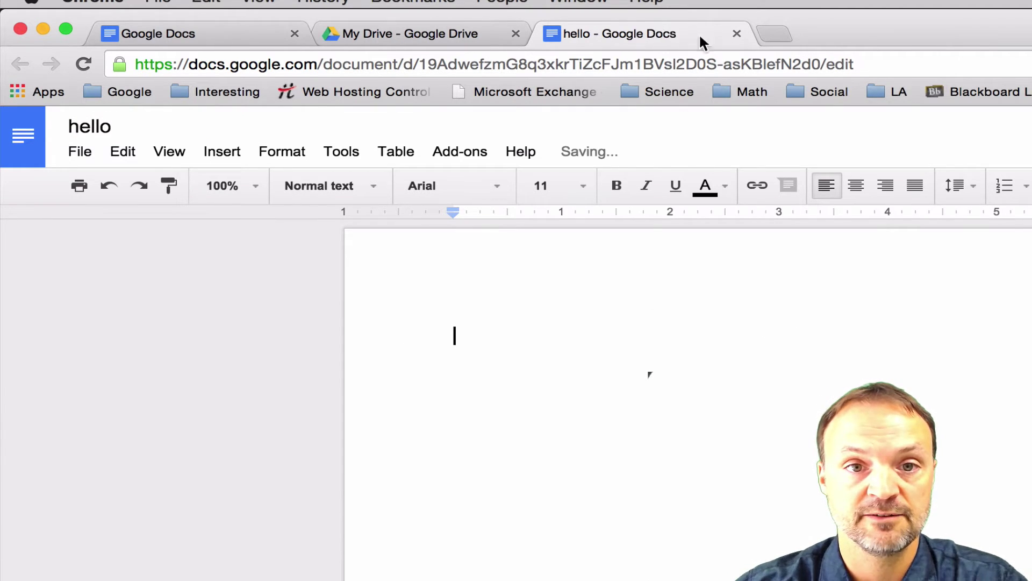
pyautogui.click(737, 34)
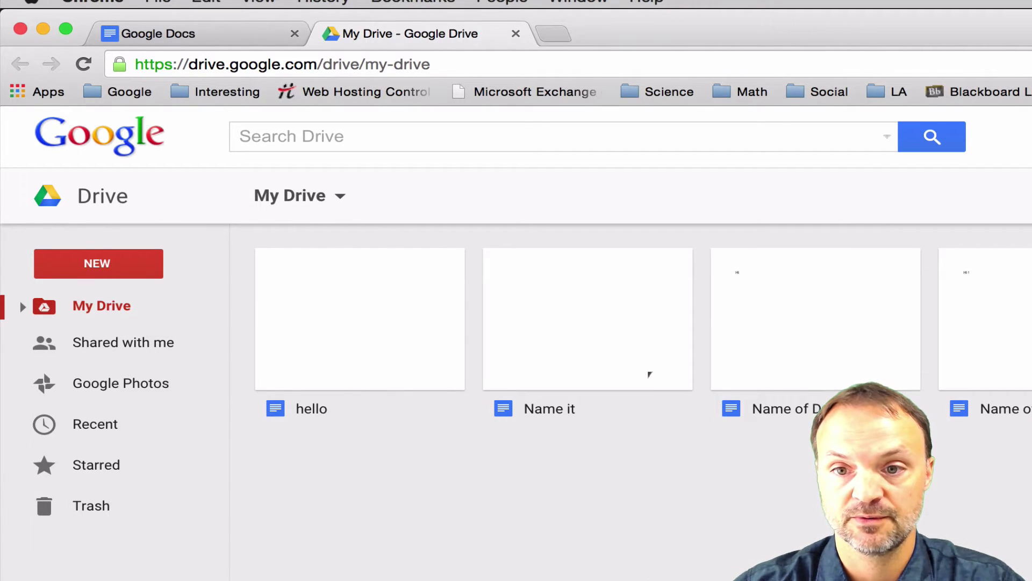
# Refresh the My Drive and Docs lists, ending on the Hello World document in Docs
pyautogui.click(299, 315)
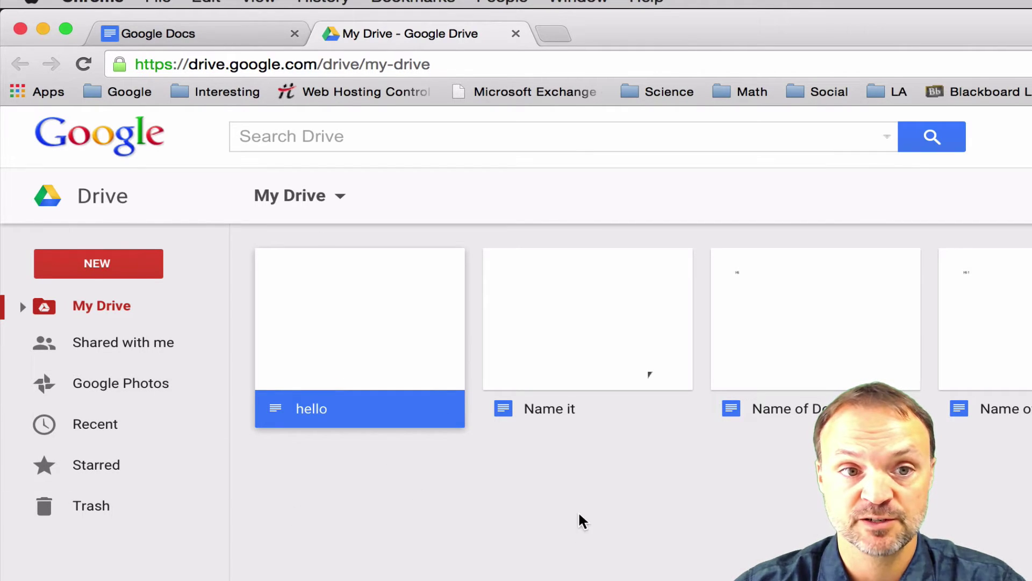
pyautogui.click(47, 200)
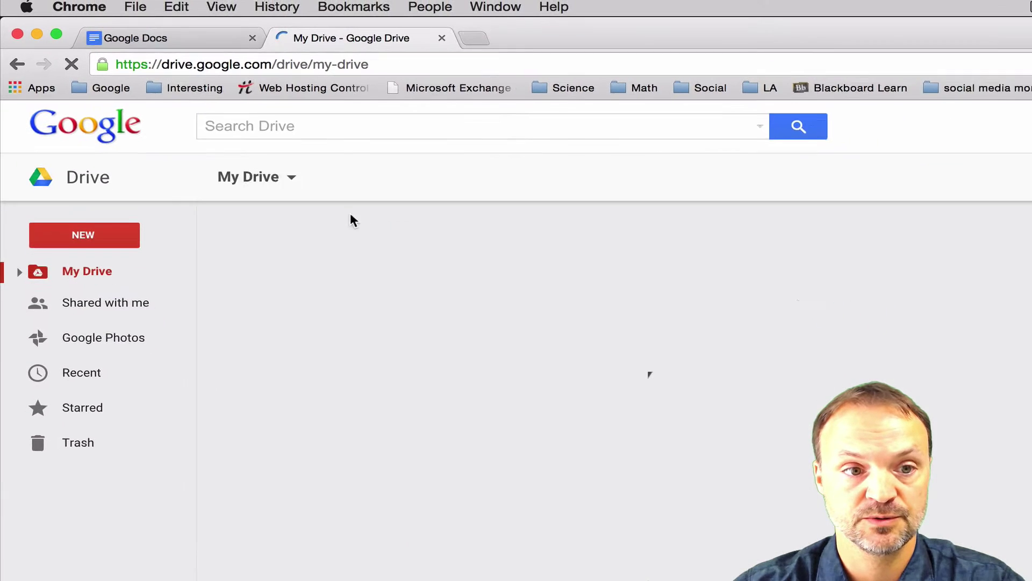
pyautogui.click(171, 44)
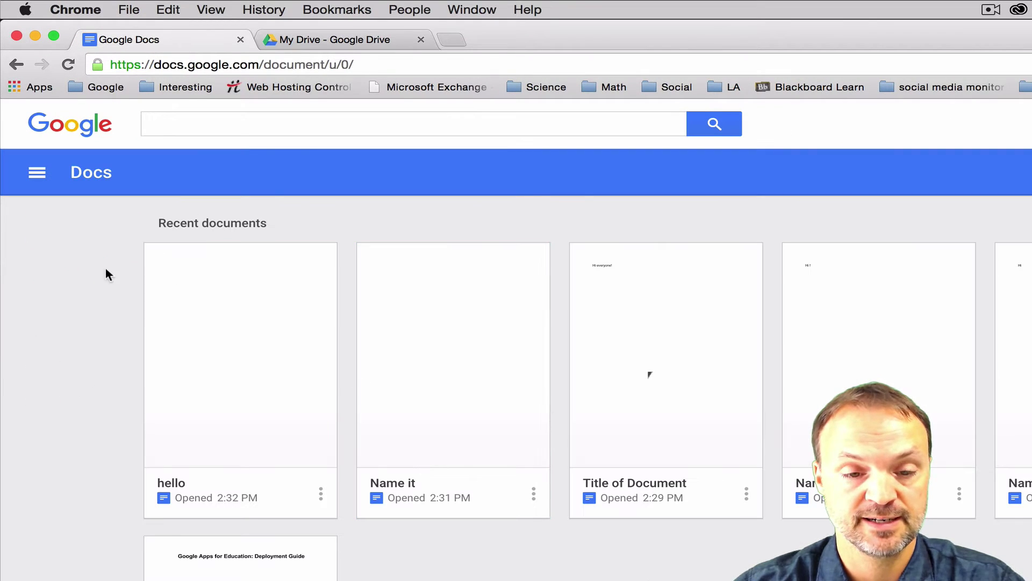
pyautogui.click(68, 64)
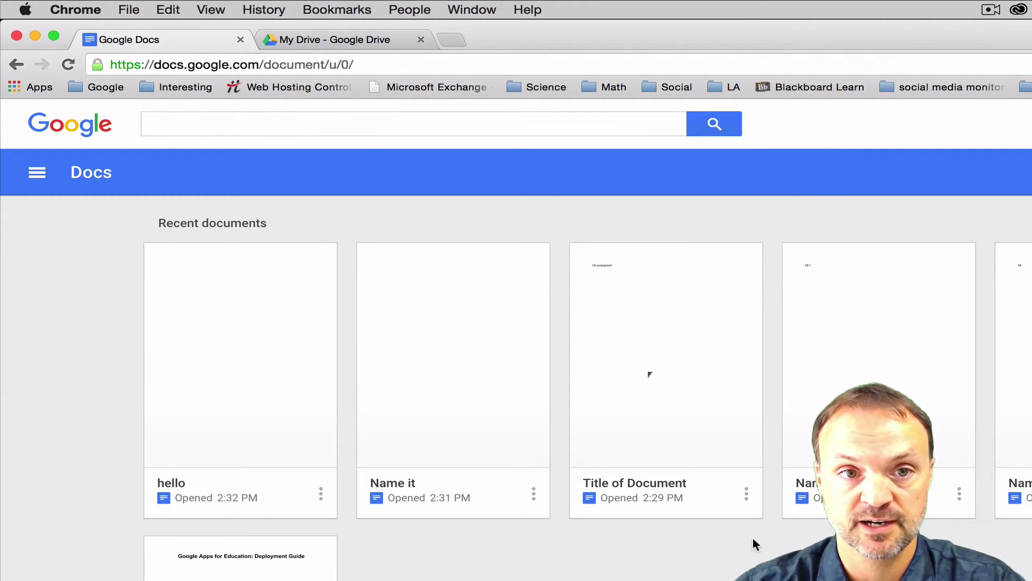
pyautogui.click(323, 43)
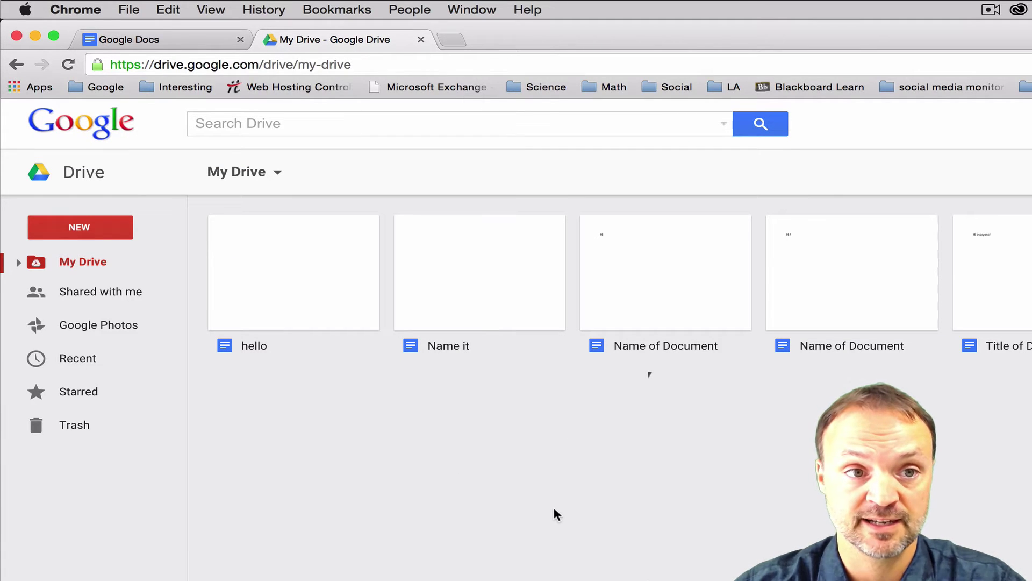
pyautogui.click(189, 37)
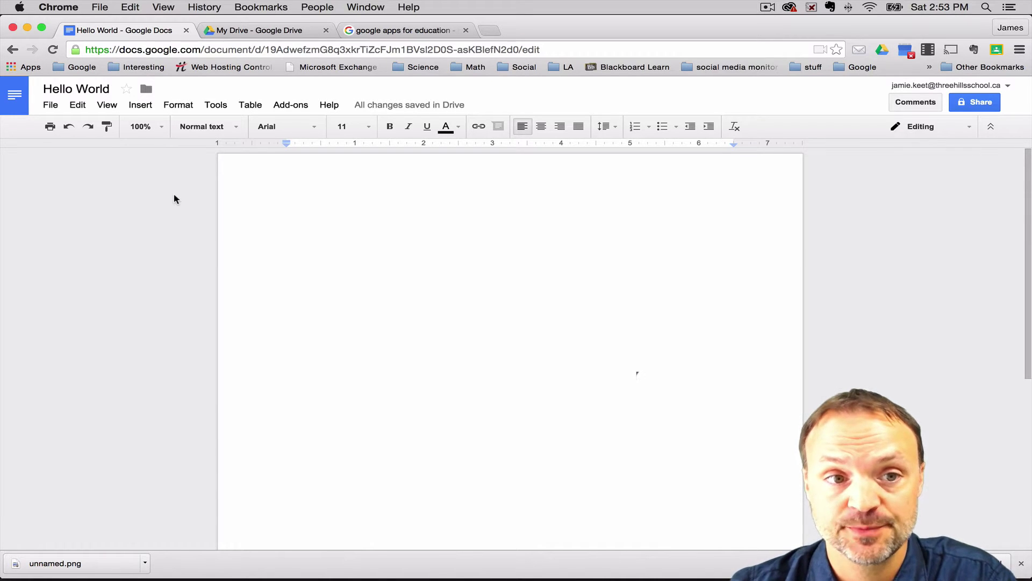
# Open the Insert image dialog on the Hello World document
pyautogui.click(141, 105)
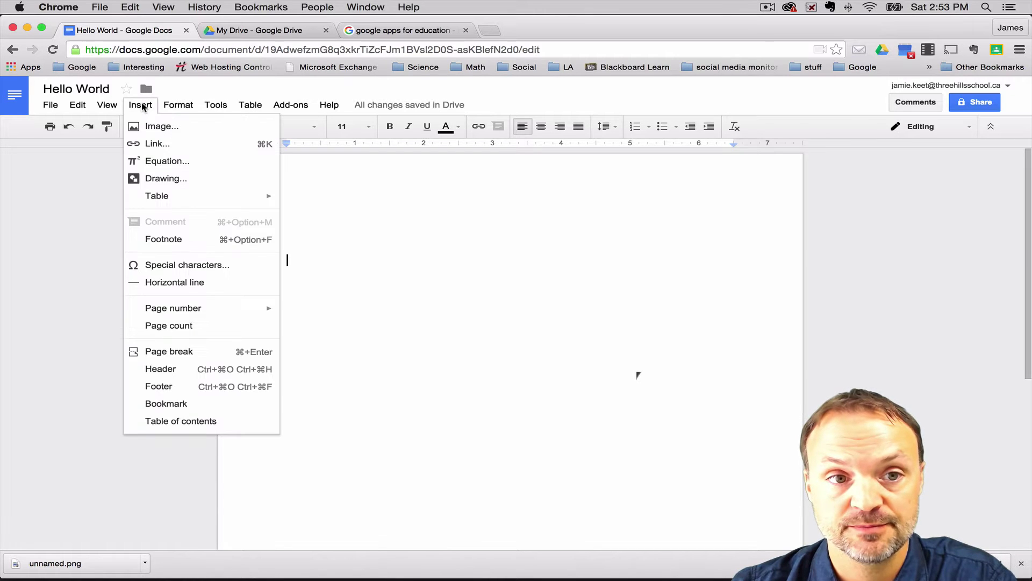
pyautogui.click(142, 129)
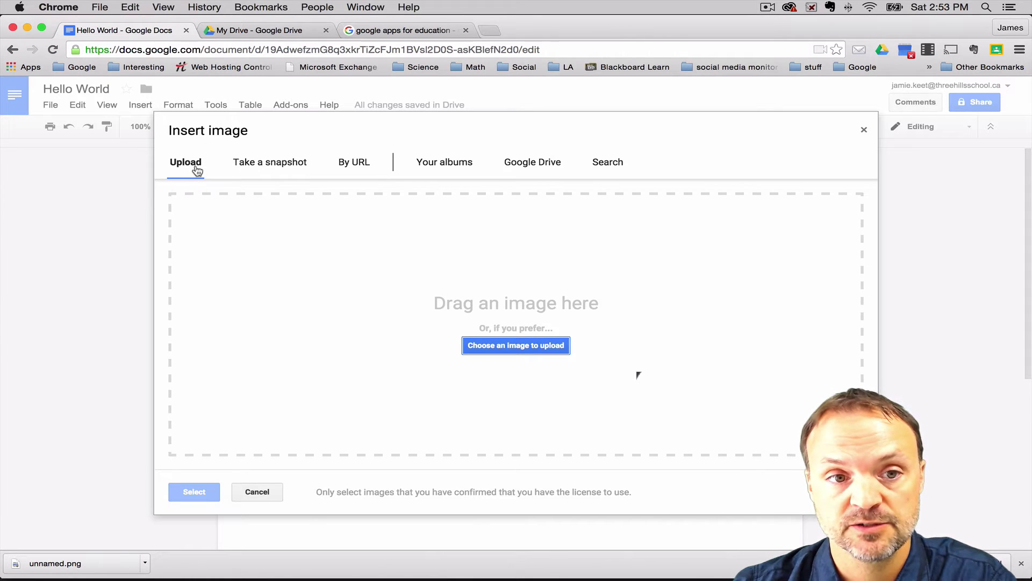
# Upload the 'twins' photo from the Desktop into the document
pyautogui.click(516, 346)
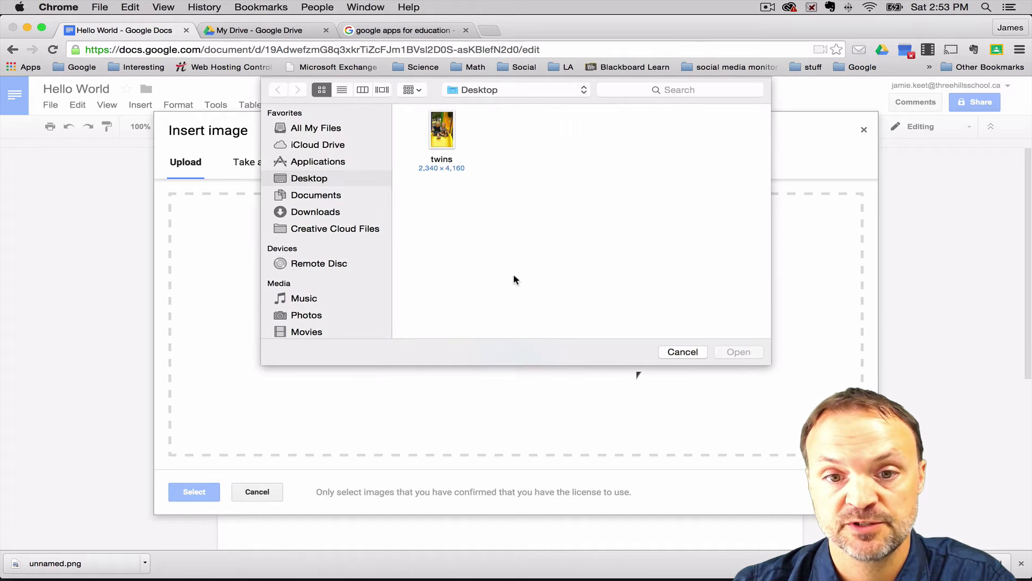
pyautogui.click(444, 131)
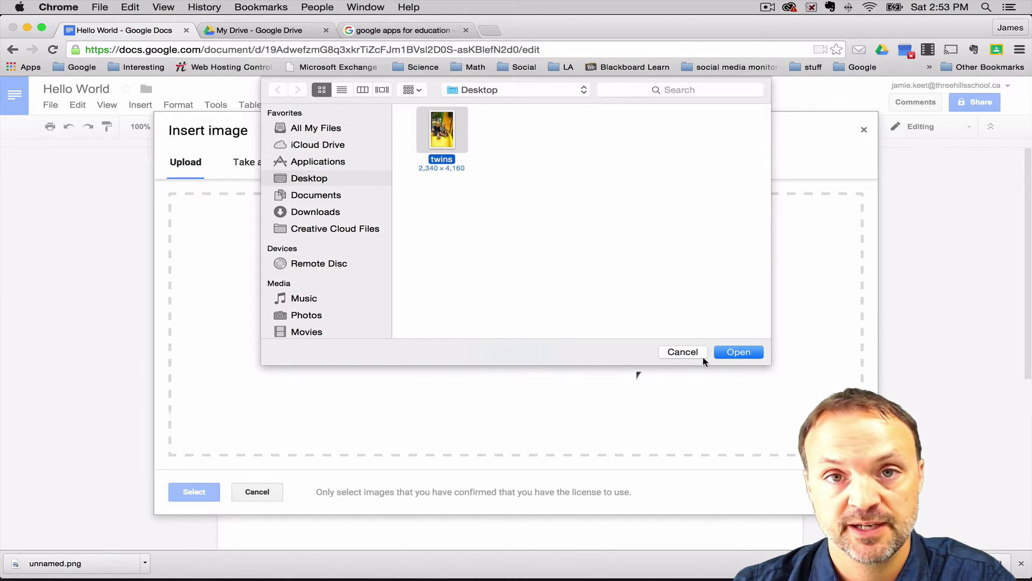
pyautogui.click(724, 352)
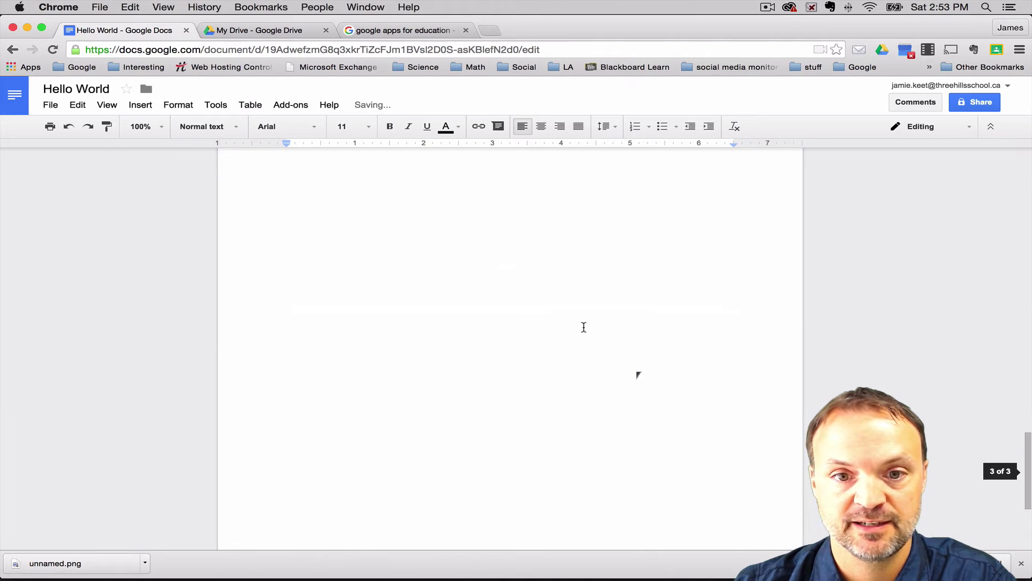
pyautogui.scroll(5, 583, 327)
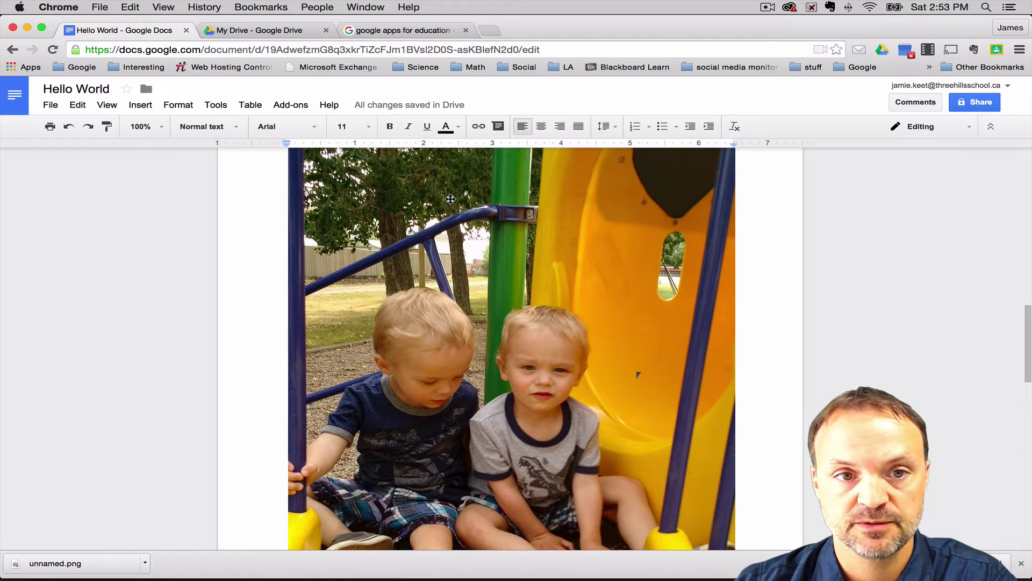
# Select the photo and crop away its top
pyautogui.click(469, 218)
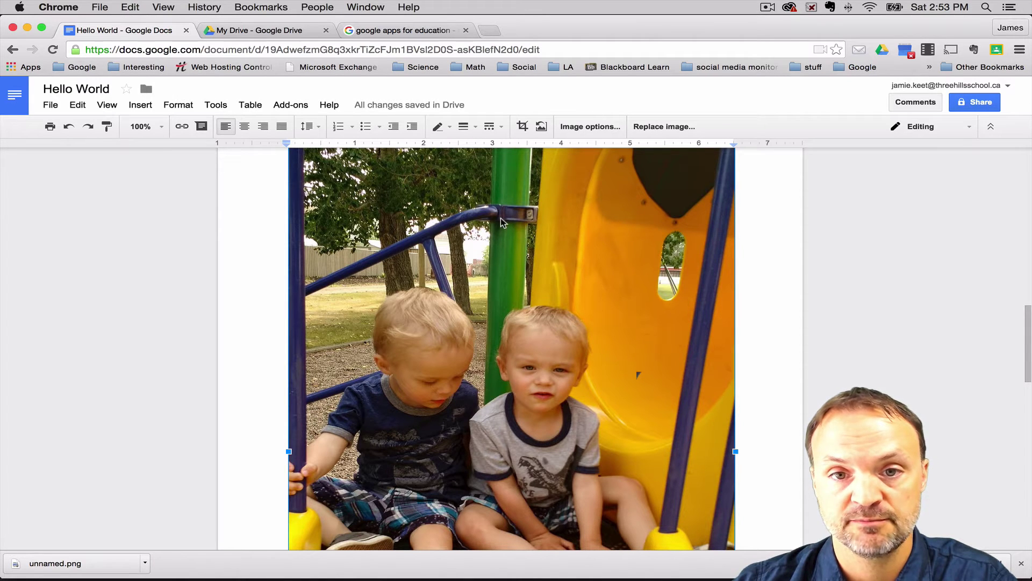
pyautogui.click(523, 127)
pyautogui.scroll(3, 516, 274)
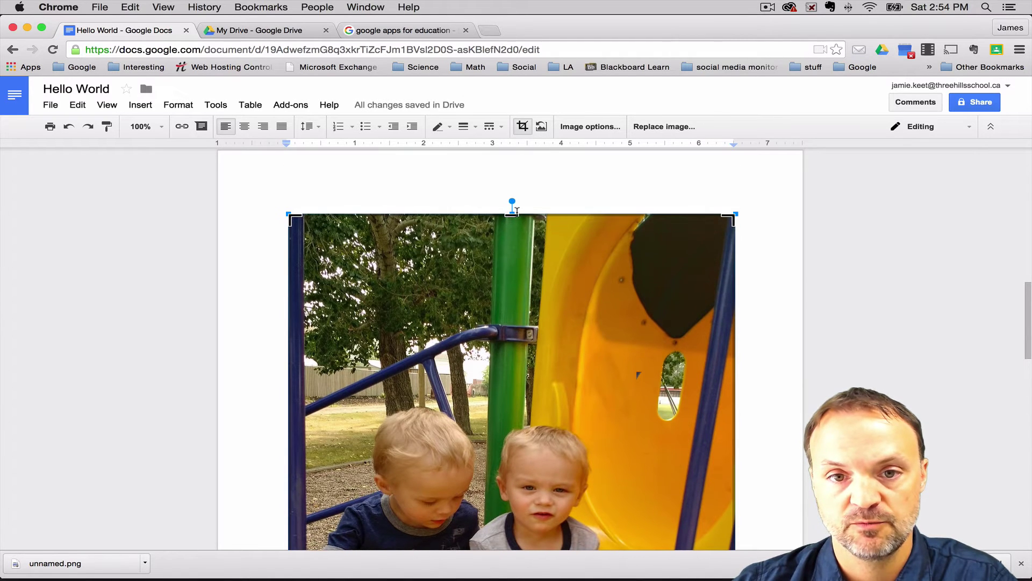
pyautogui.moveTo(513, 216); pyautogui.dragTo(496, 396)
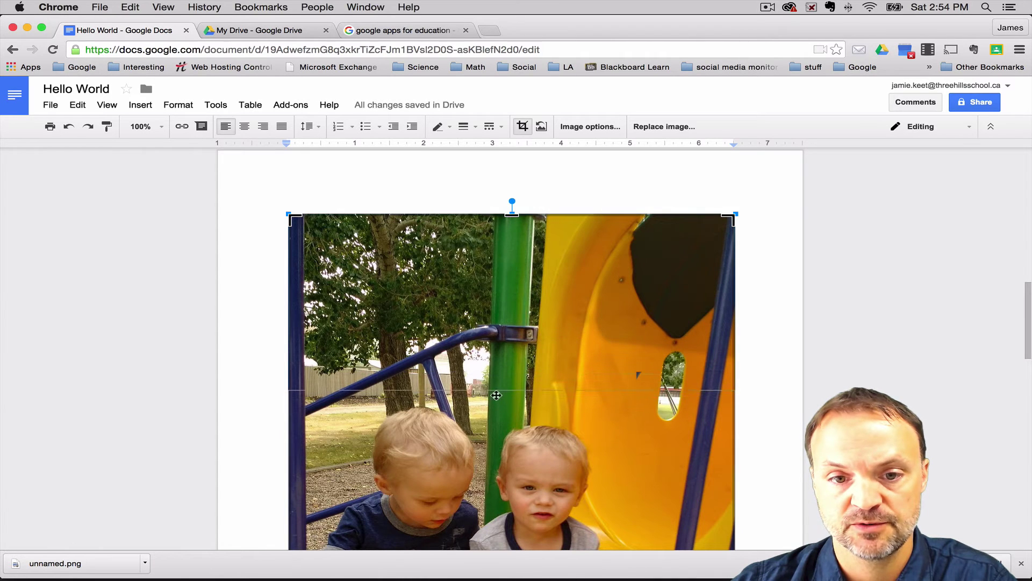
pyautogui.press('Return')
pyautogui.scroll(-2, 495, 395)
pyautogui.scroll(-3, 495, 396)
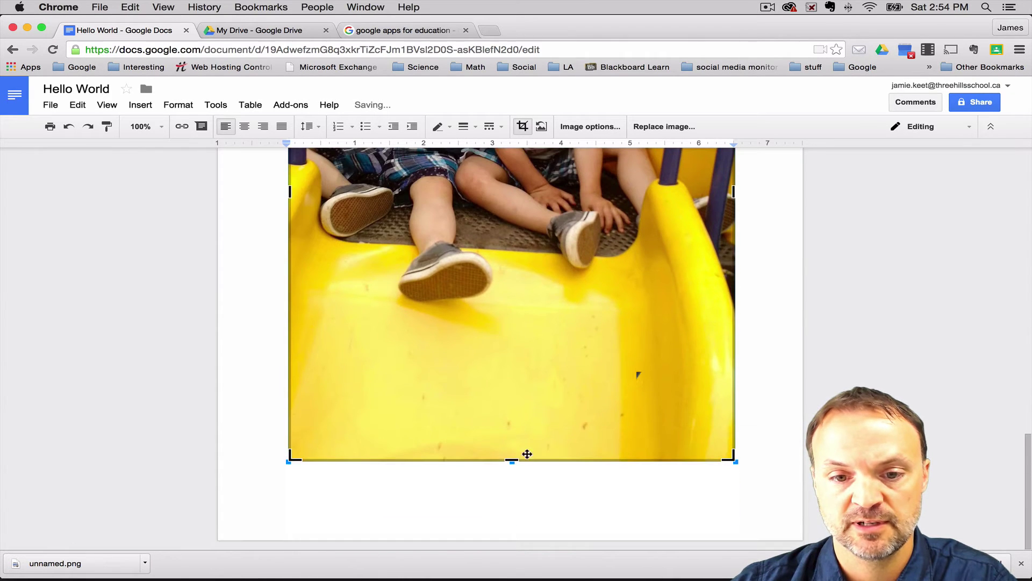
# Trim the photo's bottom to the children's chests and its right side, then add a line below
pyautogui.moveTo(512, 458); pyautogui.dragTo(551, 171)
pyautogui.scroll(3, 551, 170)
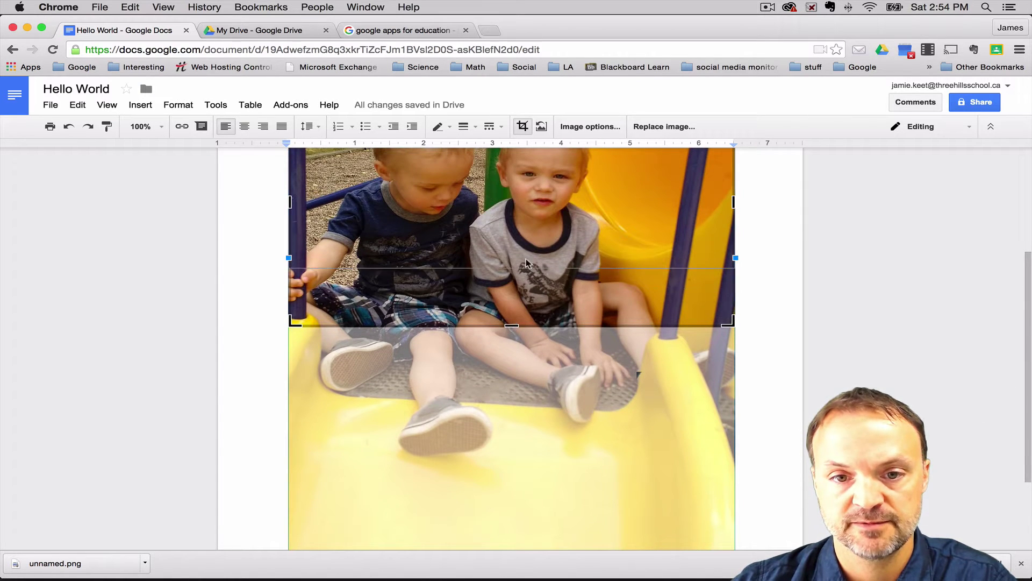
pyautogui.moveTo(512, 325); pyautogui.dragTo(511, 246)
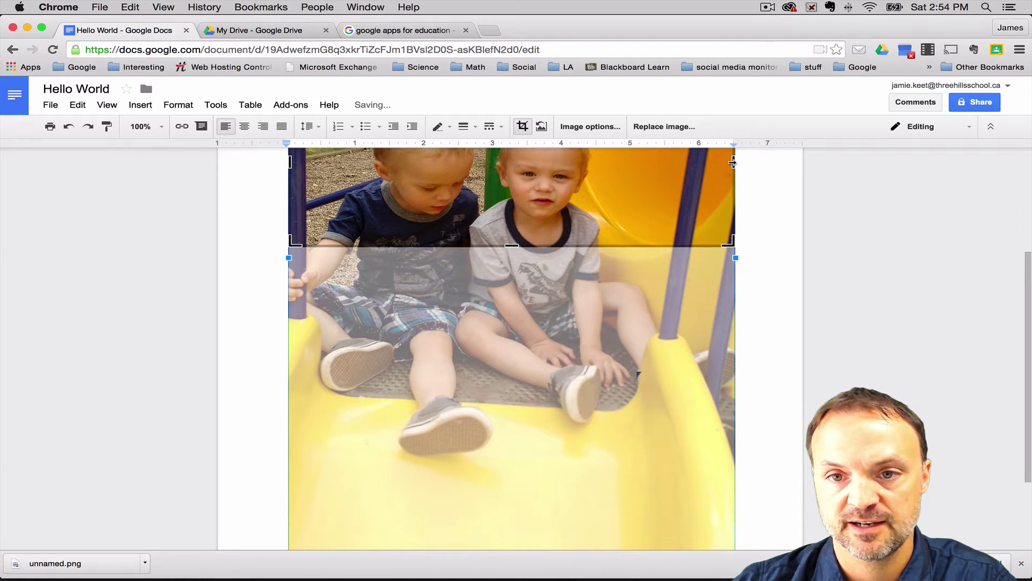
pyautogui.moveTo(733, 162); pyautogui.dragTo(602, 161)
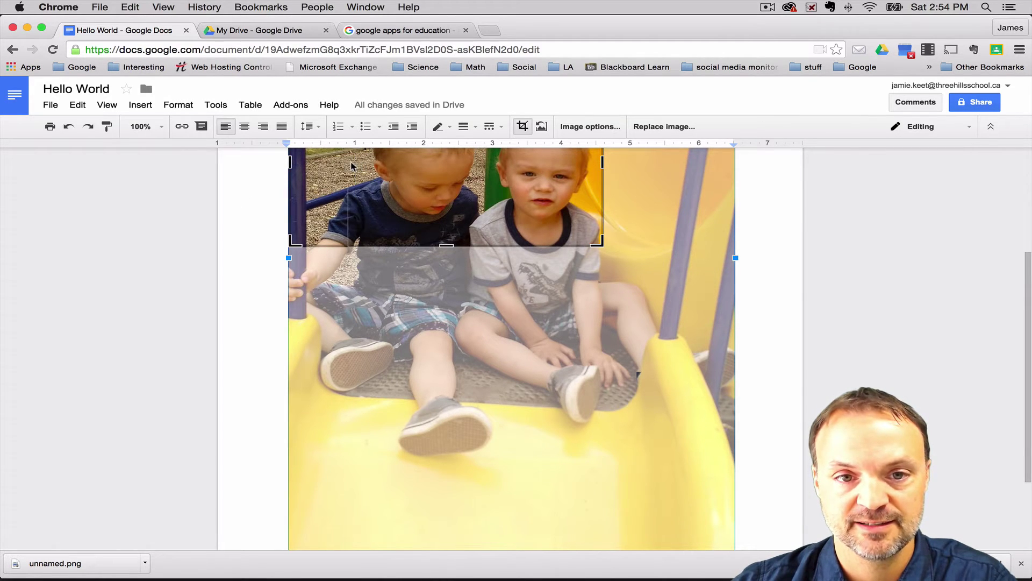
pyautogui.moveTo(351, 165); pyautogui.dragTo(351, 165)
pyautogui.scroll(4, 376, 242)
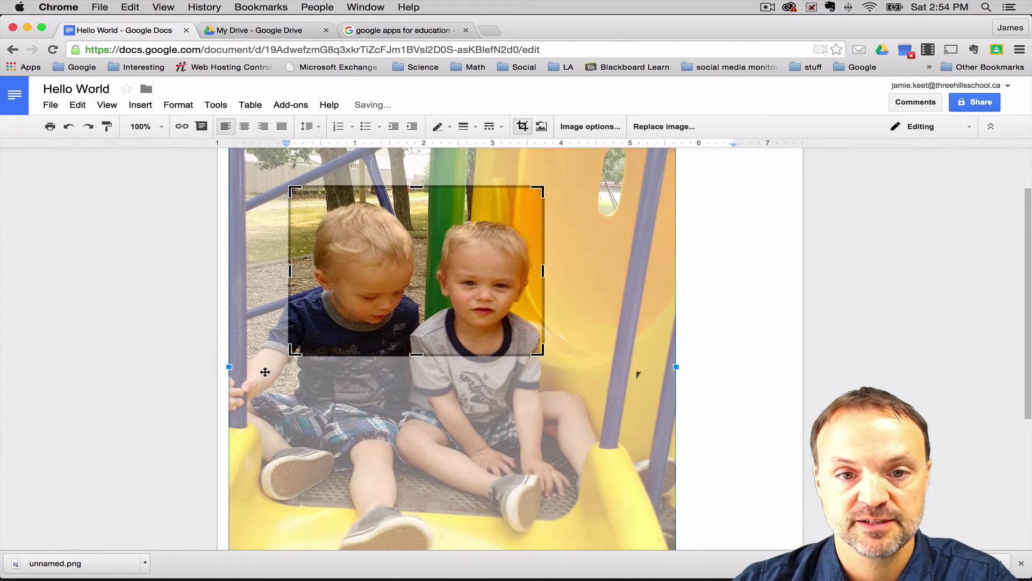
pyautogui.press('Return')
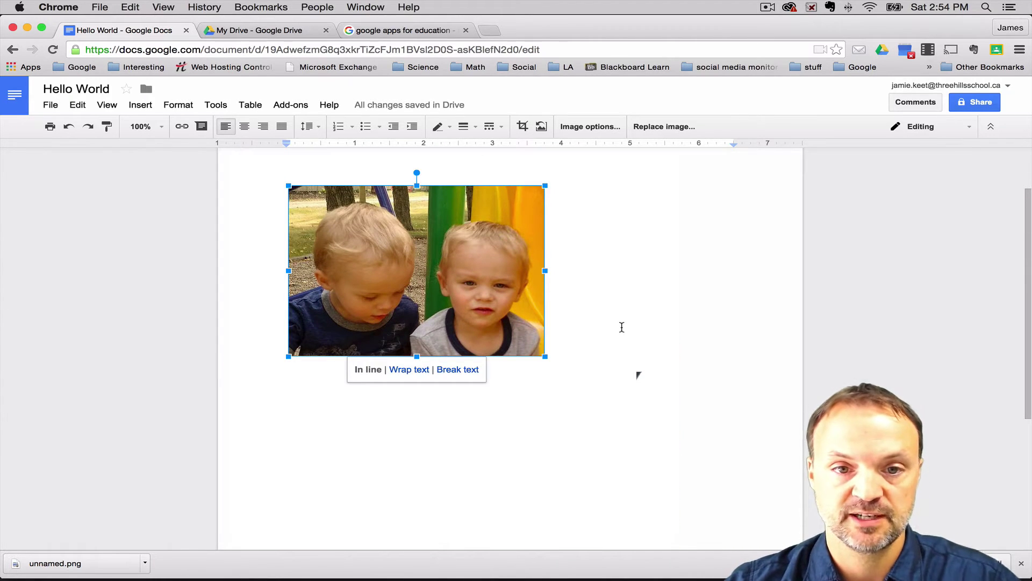
pyautogui.click(645, 316)
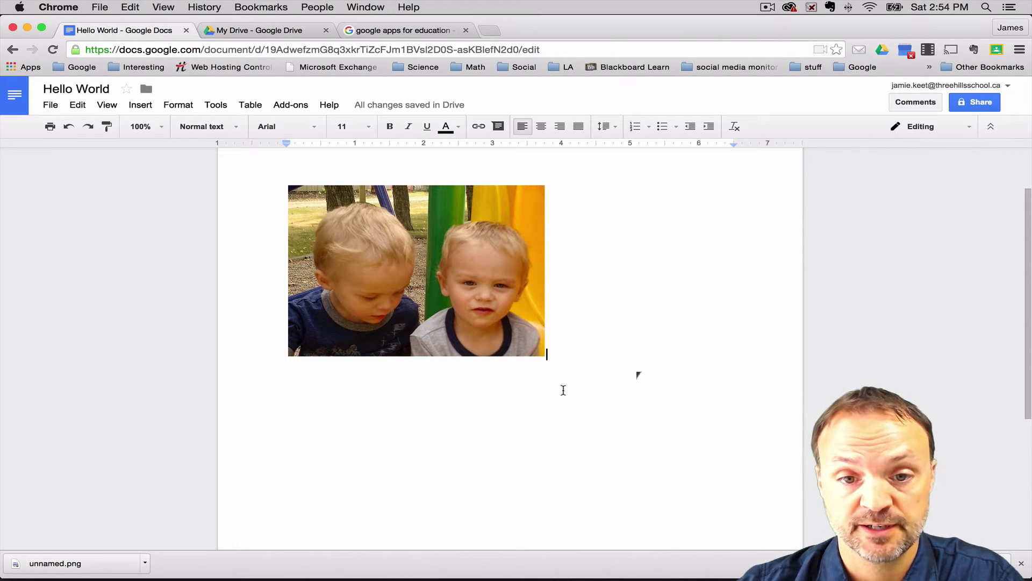
pyautogui.press('Return')
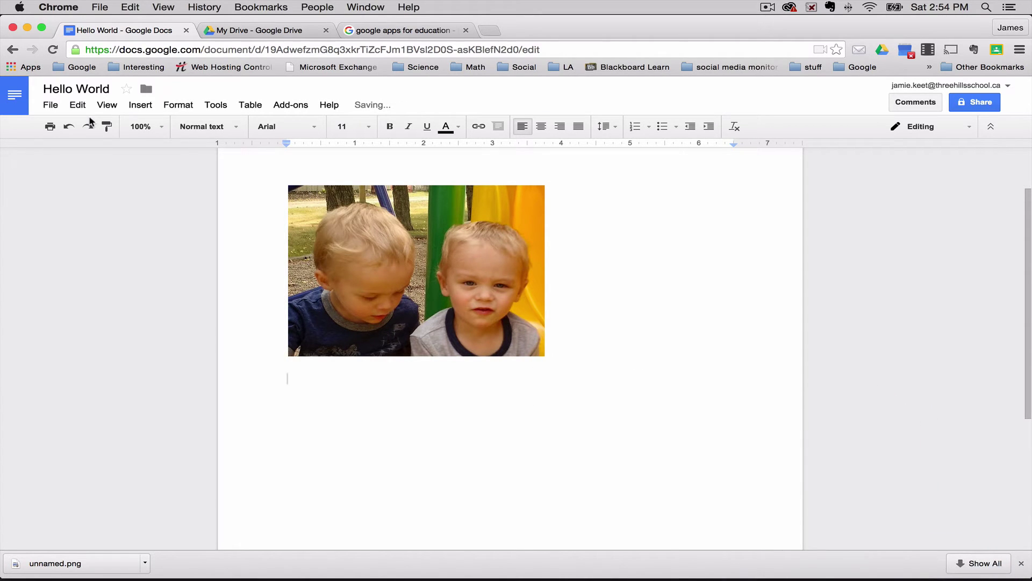
# Open Insert image again and switch to the By URL tab
pyautogui.click(140, 105)
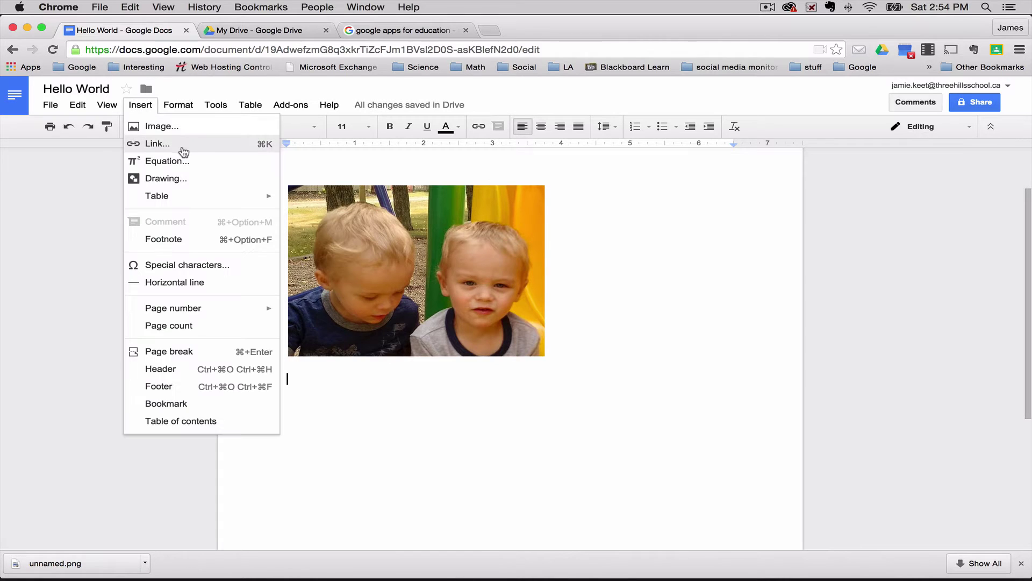
pyautogui.click(185, 129)
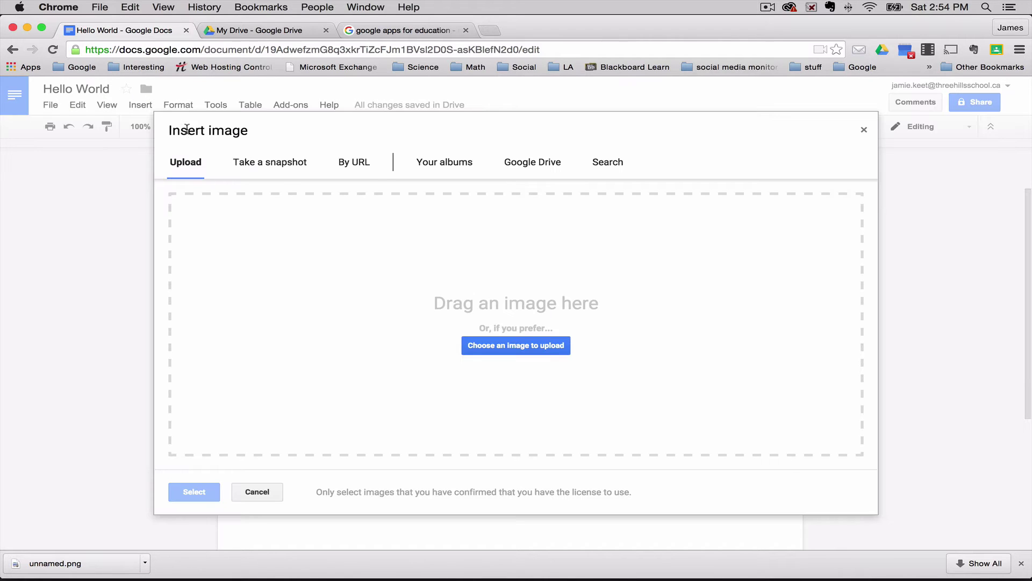
pyautogui.click(281, 164)
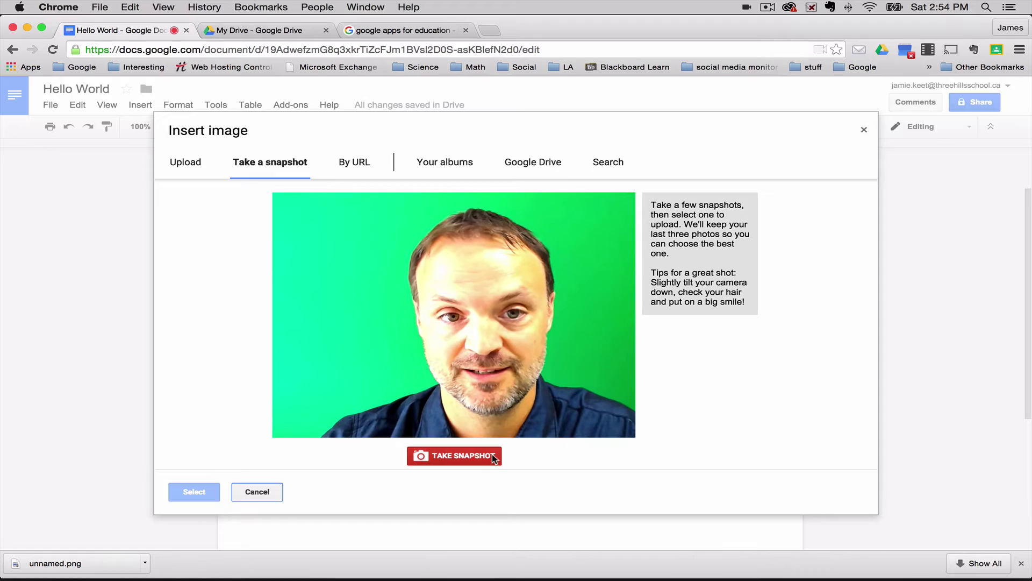
pyautogui.click(363, 163)
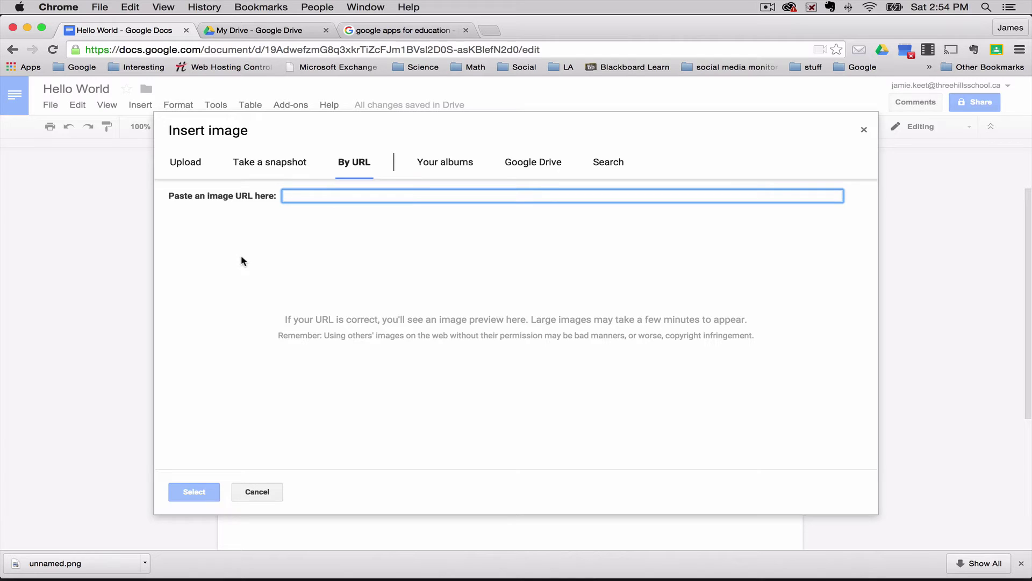
# Copy the Google Apps for Education logo's image URL from Google Images, then return to My Drive
pyautogui.click(388, 32)
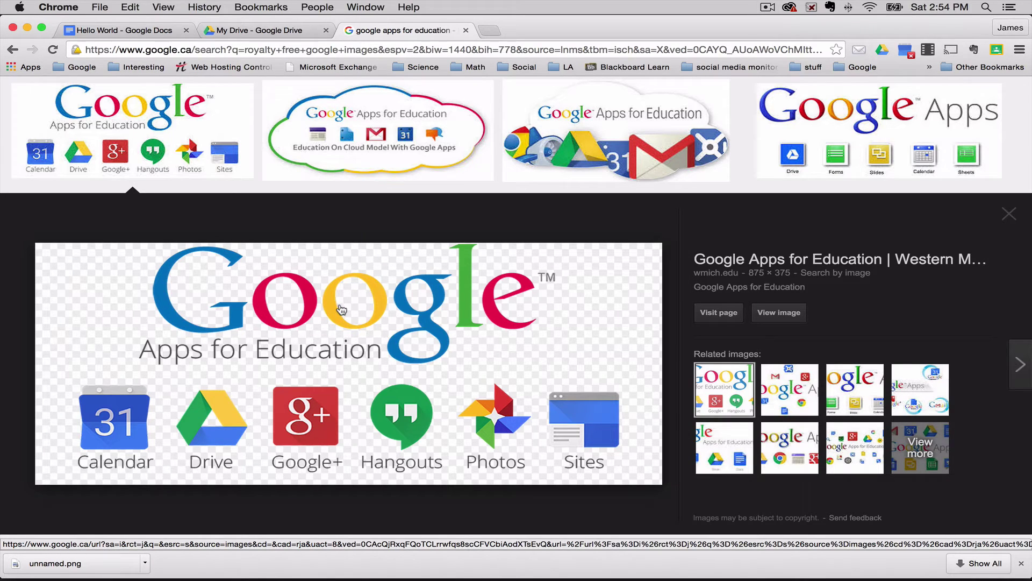
pyautogui.rightClick(341, 308)
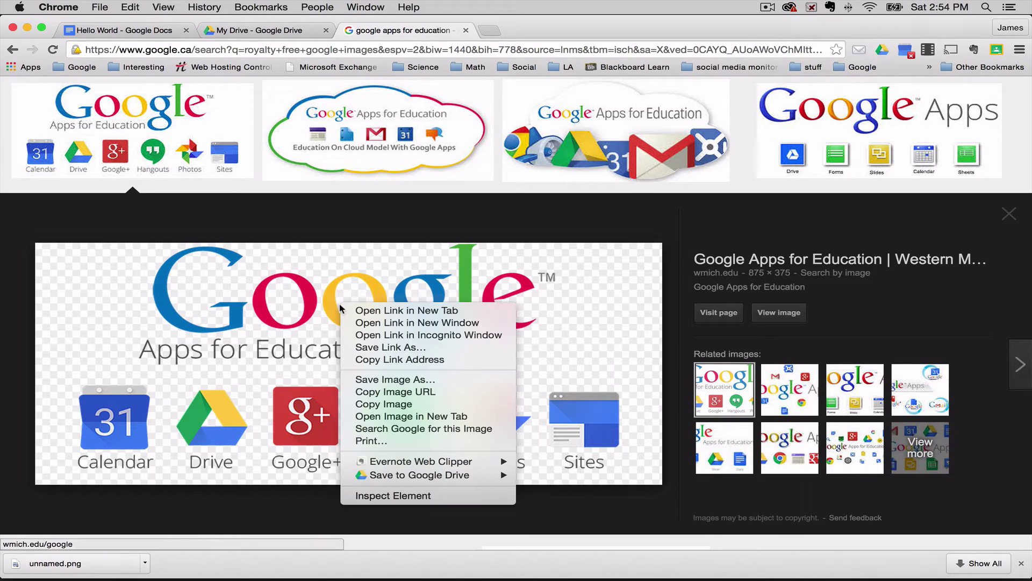
pyautogui.click(433, 393)
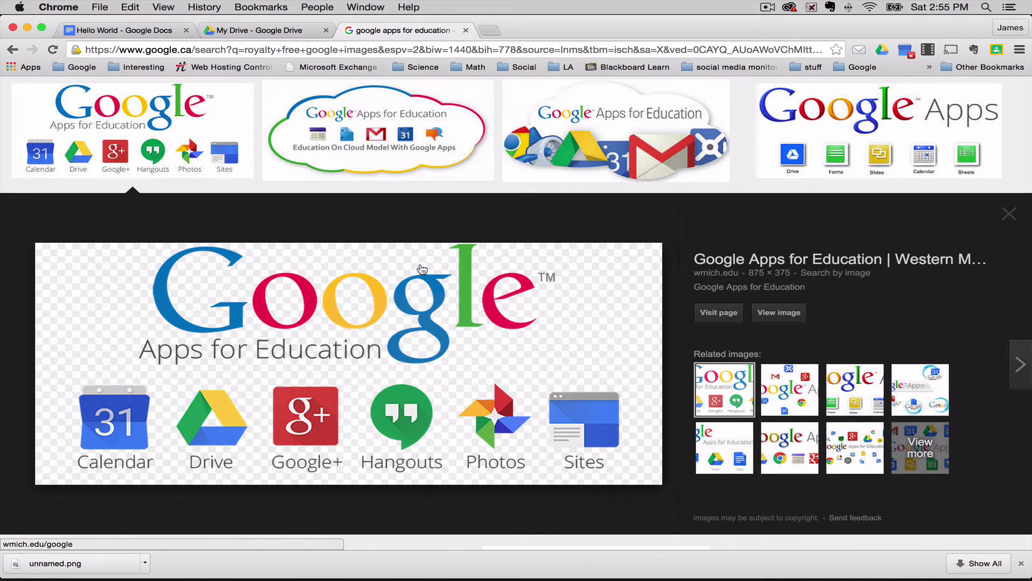
pyautogui.click(271, 31)
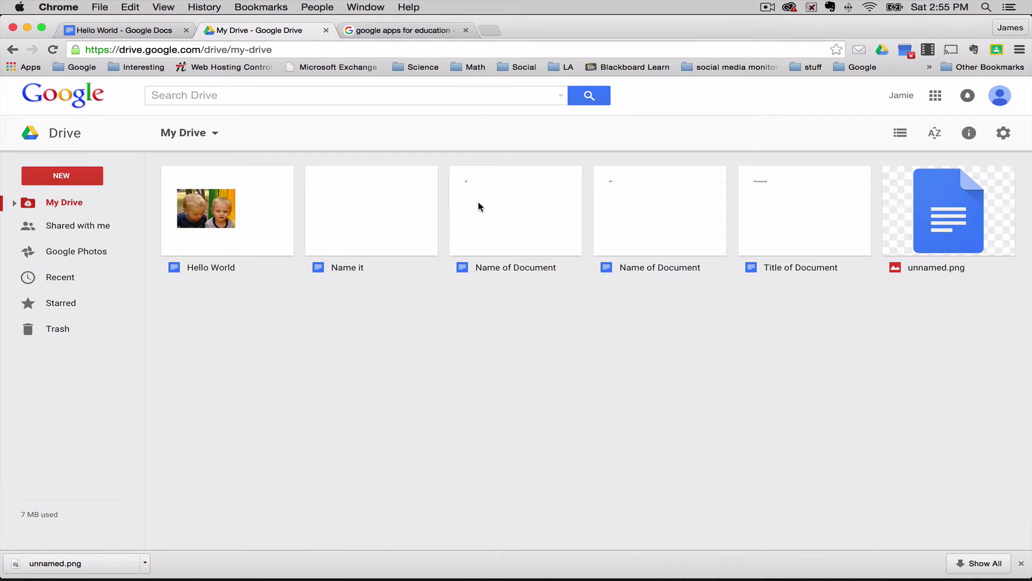
# Insert the Google Apps for Education logo into Hello World by its pasted URL, adding a blank line below
pyautogui.click(125, 31)
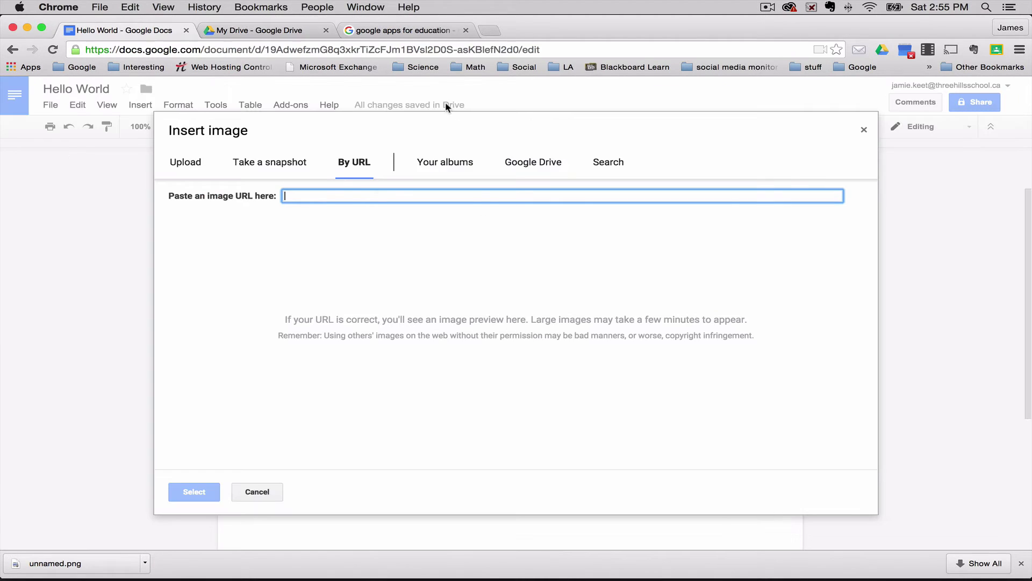
pyautogui.rightClick(367, 190)
pyautogui.click(401, 253)
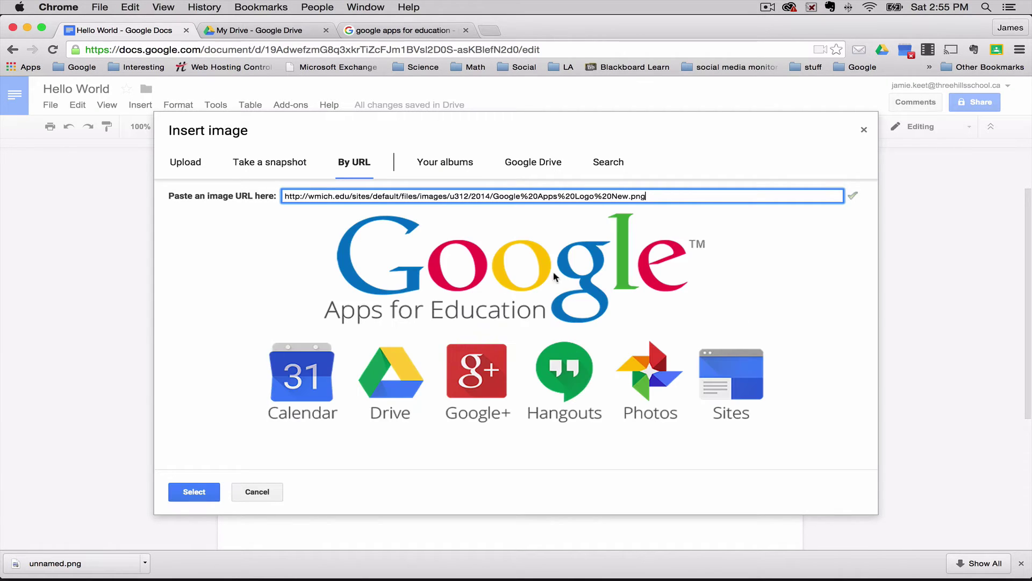
pyautogui.click(198, 494)
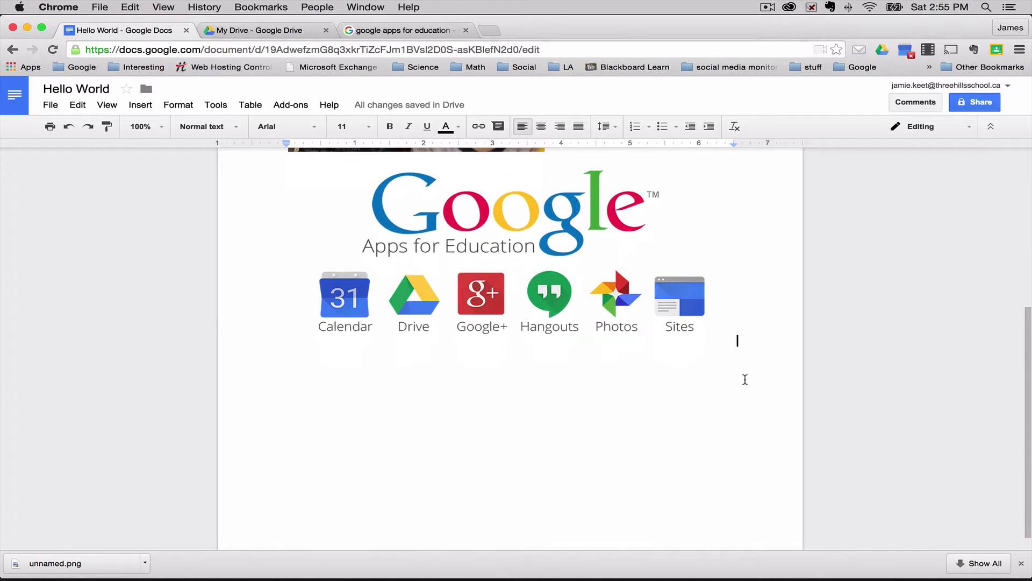
pyautogui.press('Return')
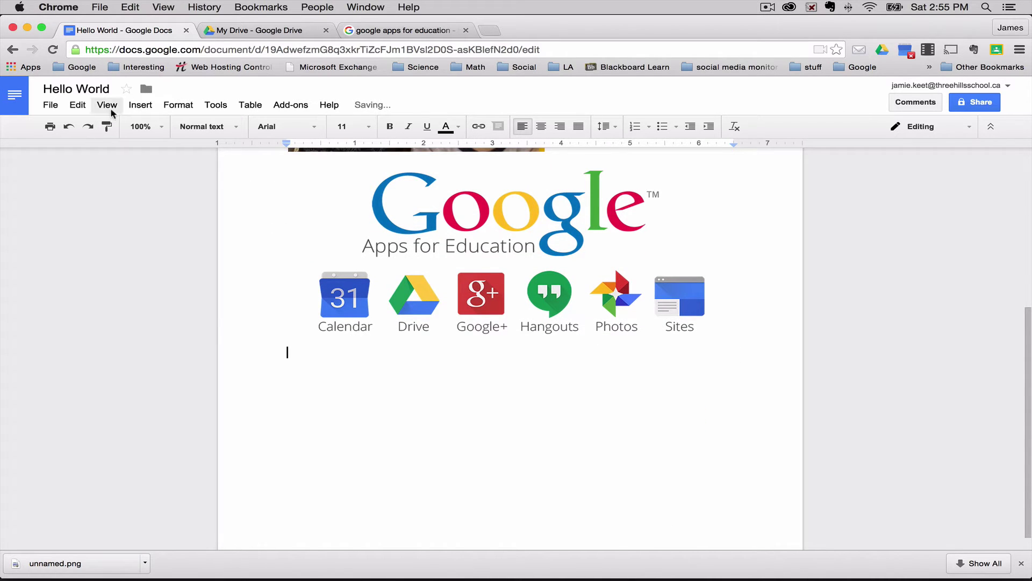
# Insert the unnamed.png image from Google Drive into the document
pyautogui.click(139, 105)
pyautogui.click(151, 128)
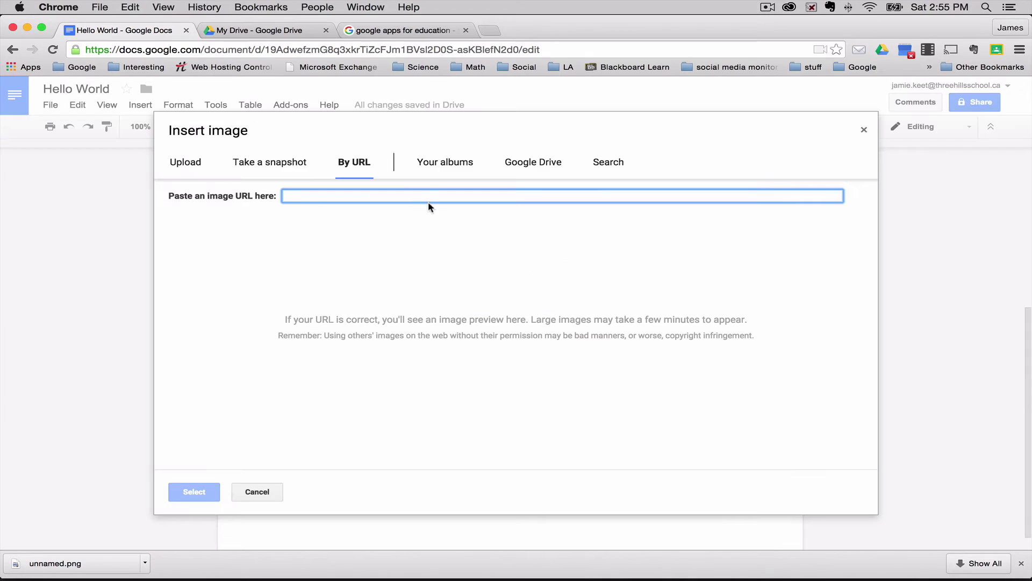
pyautogui.click(450, 172)
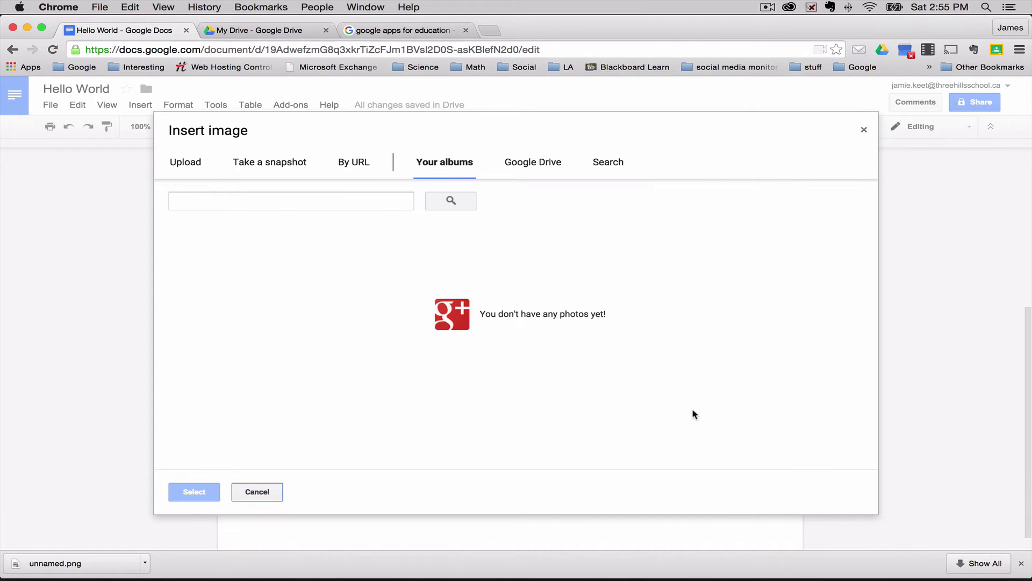
pyautogui.click(534, 162)
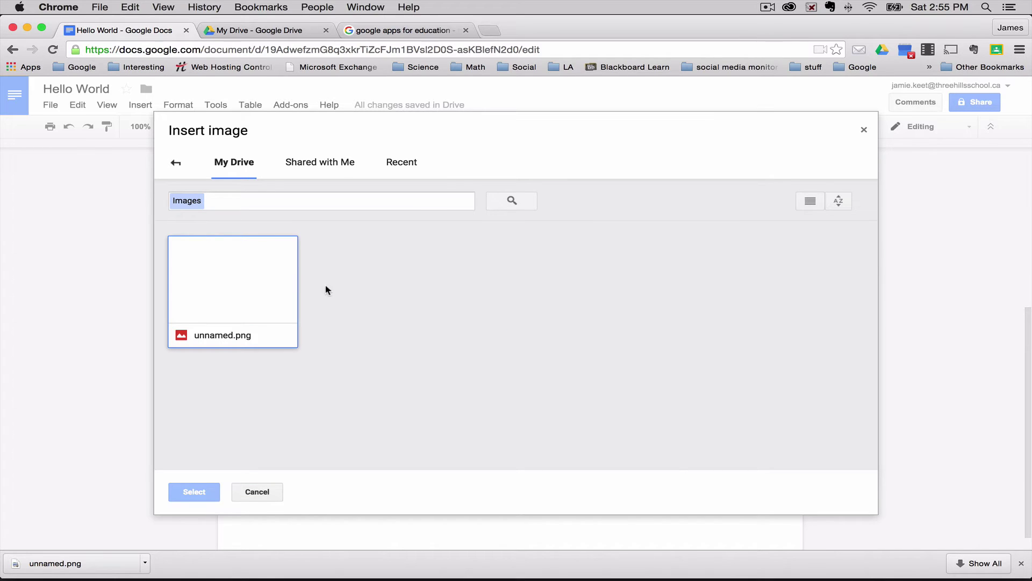
pyautogui.click(240, 287)
pyautogui.click(184, 493)
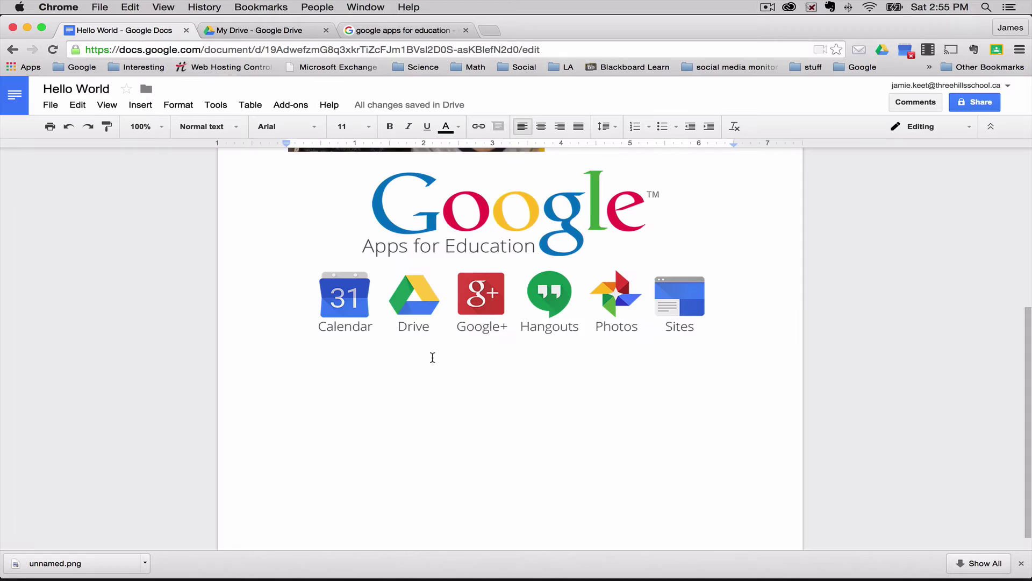
# Place the cursor after the blue Docs icon and start a new line beneath it
pyautogui.scroll(-1, 433, 358)
pyautogui.press('super+v')
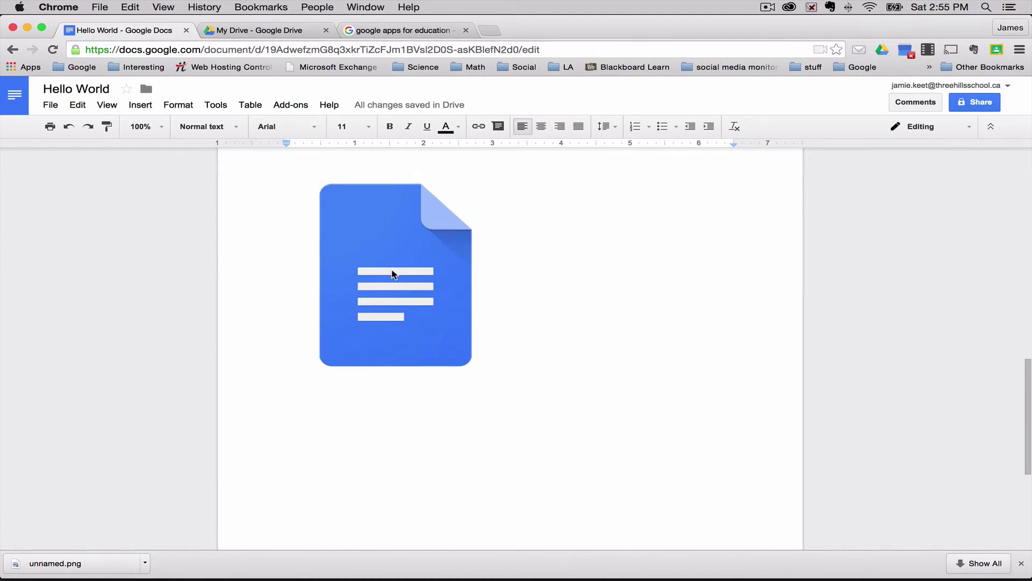
pyautogui.click(393, 272)
pyautogui.click(541, 270)
pyautogui.scroll(-2, 541, 269)
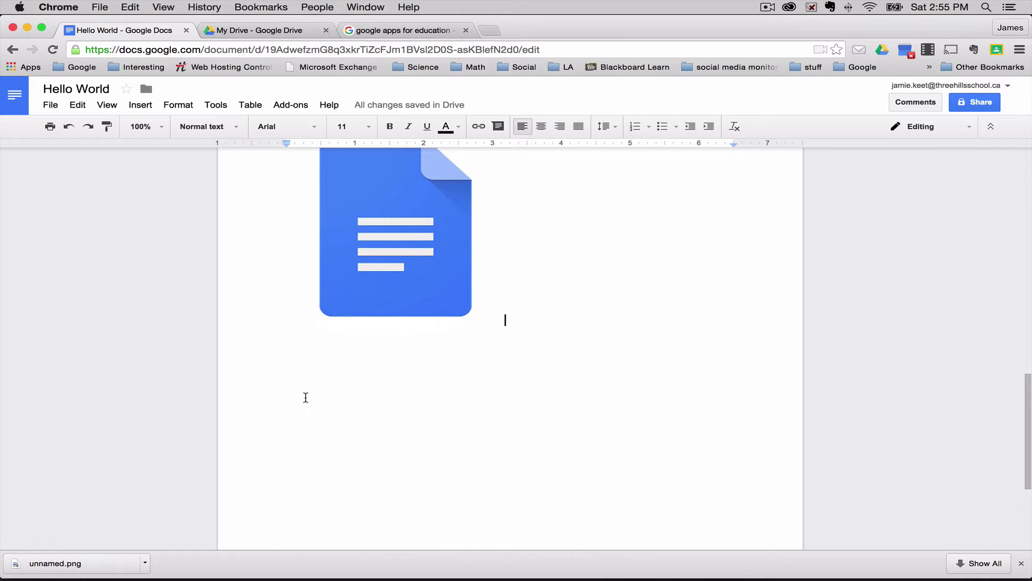
pyautogui.press('Return')
# Insert the glossy red cartoon apple found by searching the web for 'apple'
pyautogui.click(141, 106)
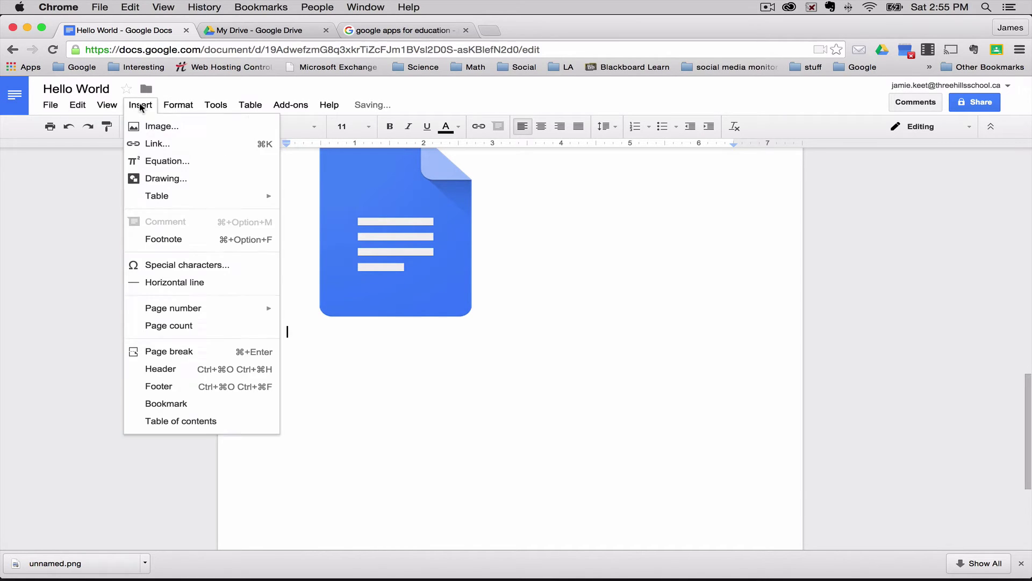
pyautogui.click(204, 129)
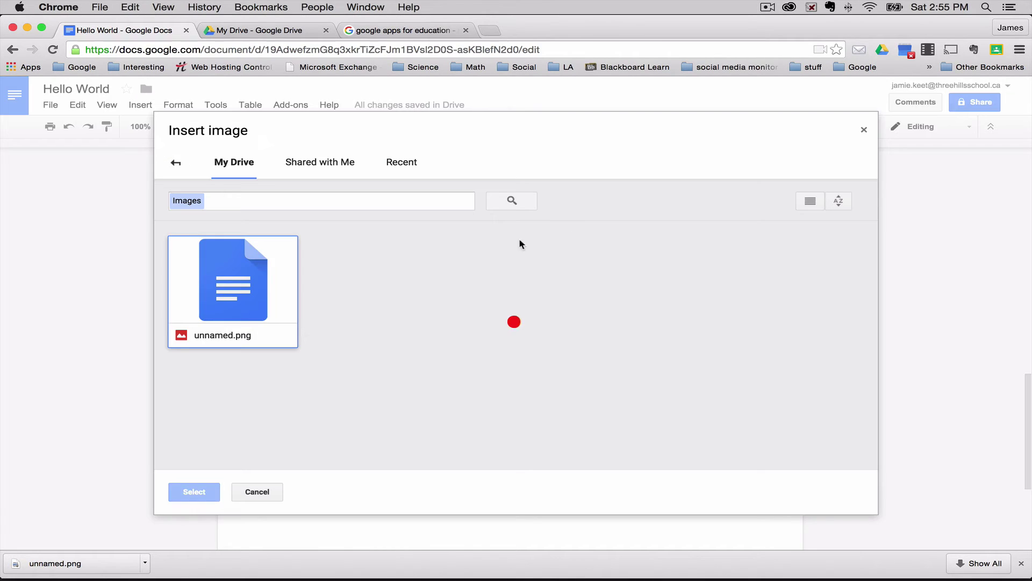
pyautogui.click(175, 163)
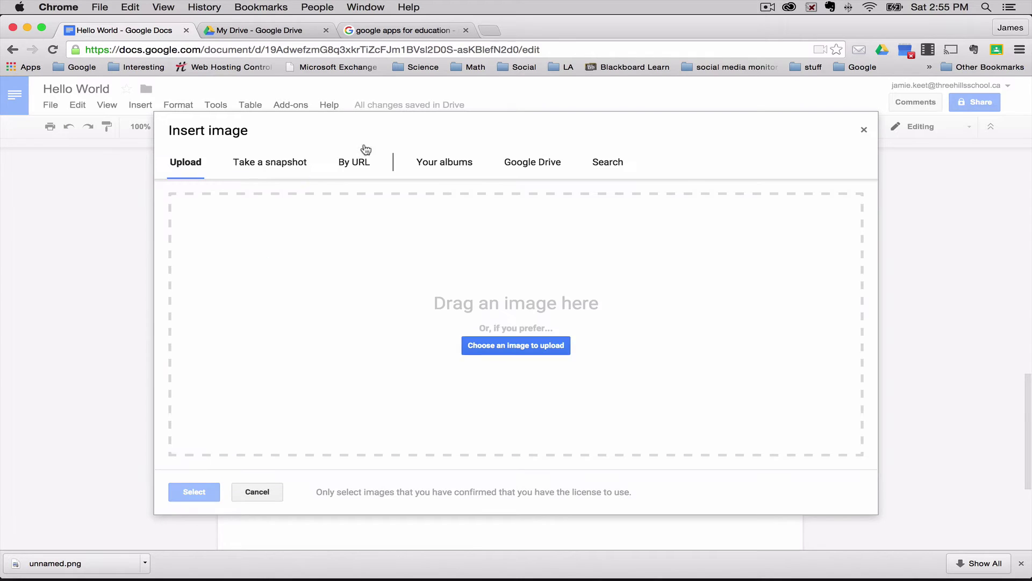
pyautogui.click(608, 163)
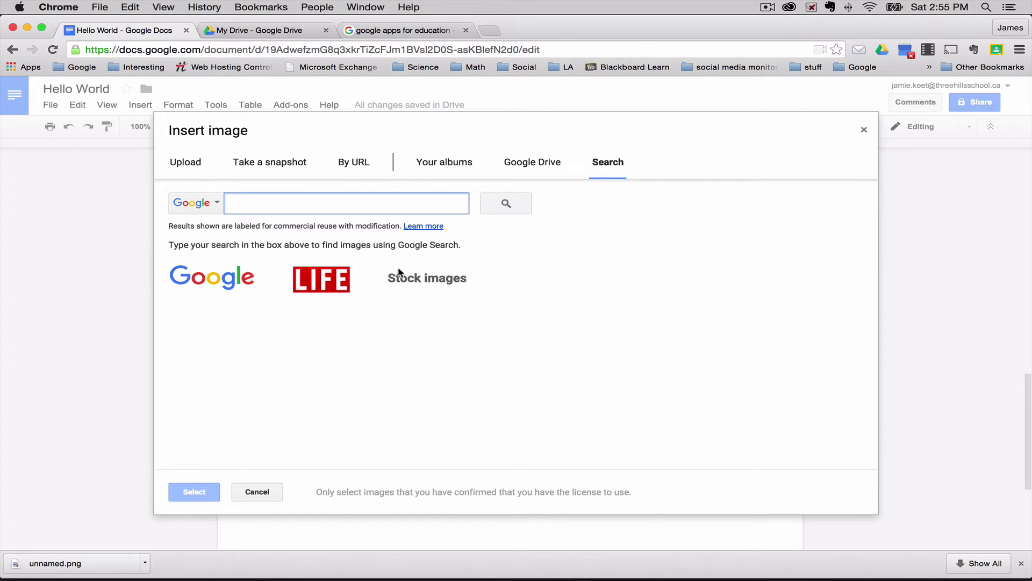
pyautogui.write('apple')
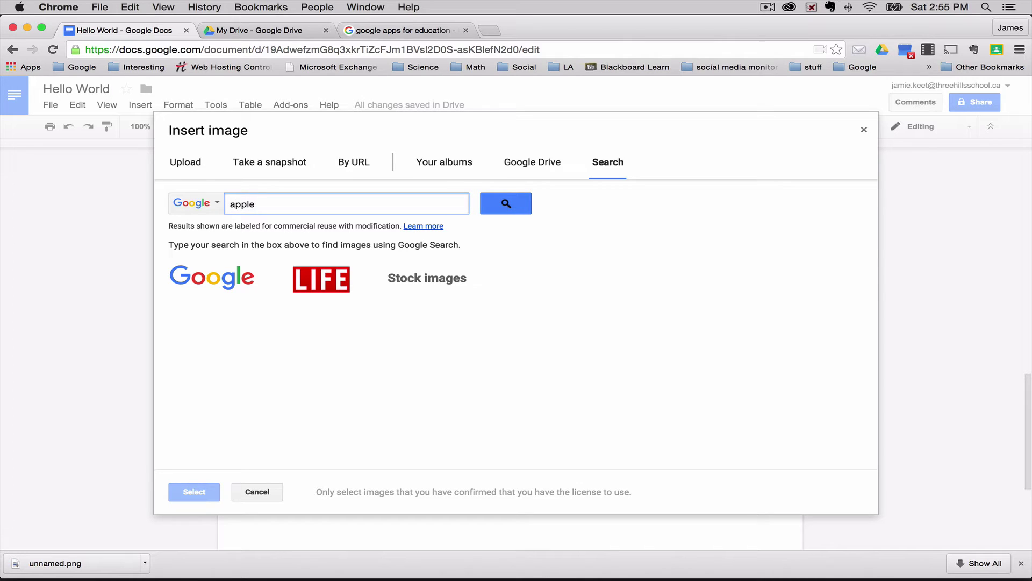
pyautogui.click(228, 276)
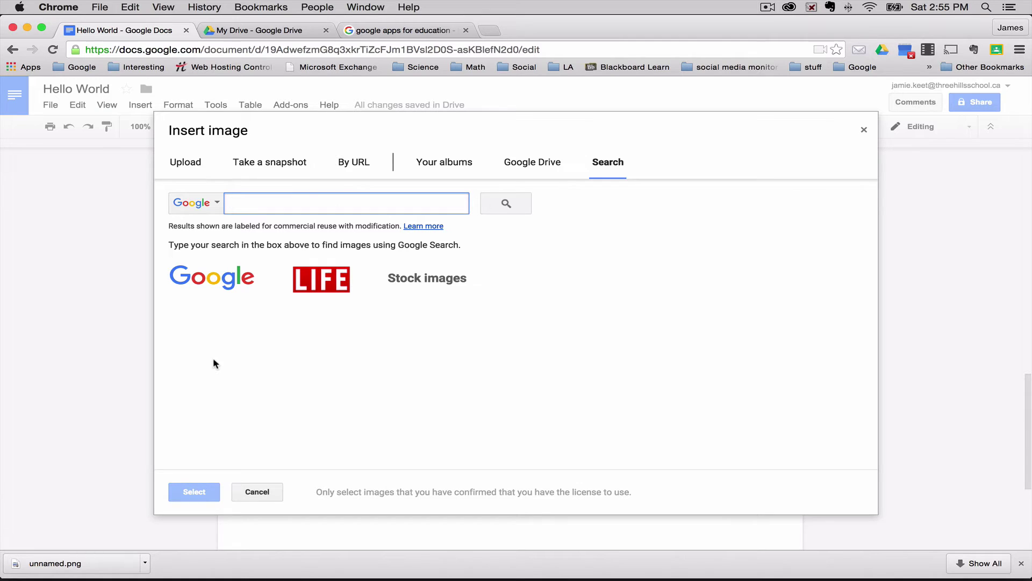
pyautogui.write('apple')
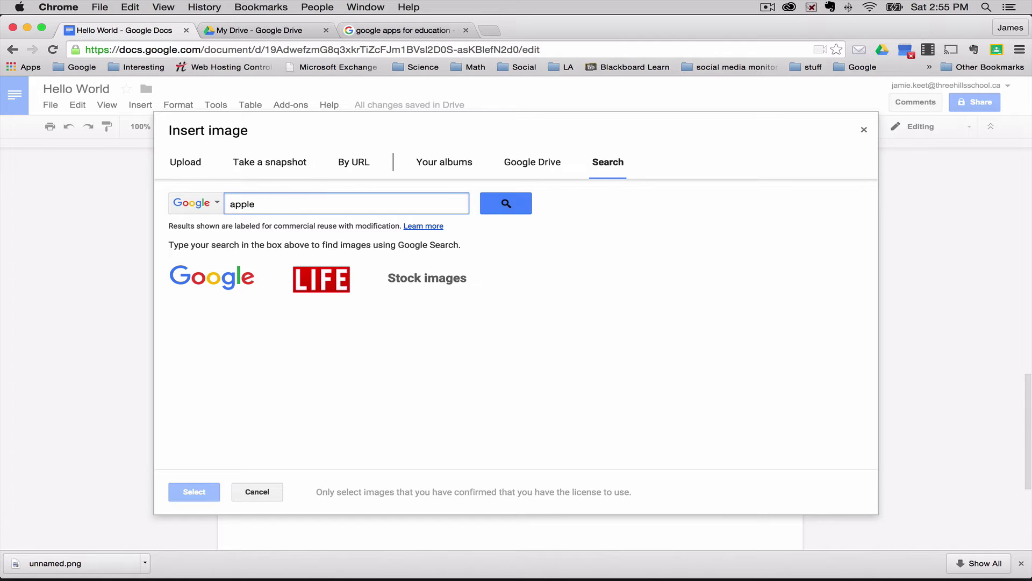
pyautogui.click(502, 203)
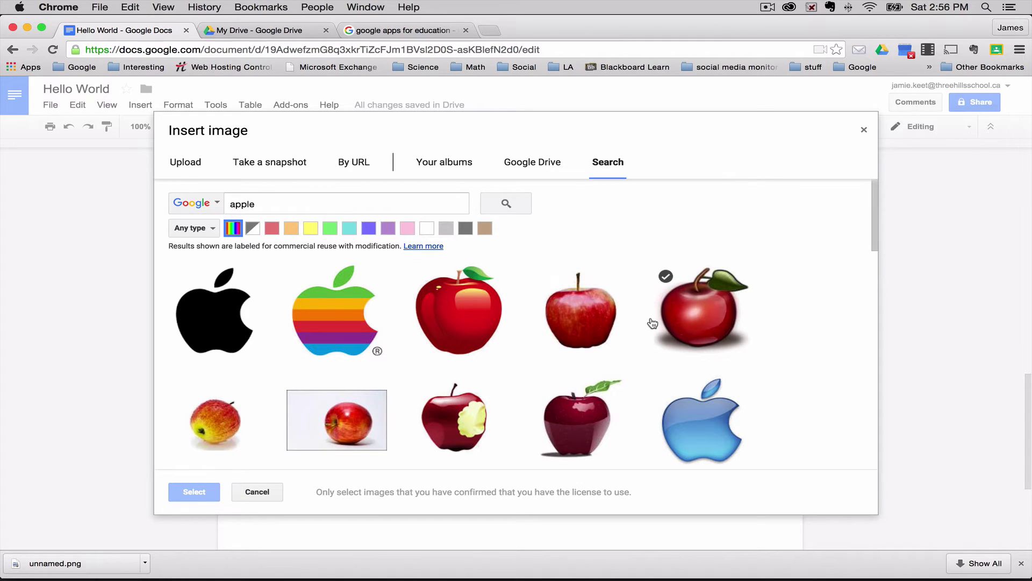
pyautogui.scroll(-1, 511, 375)
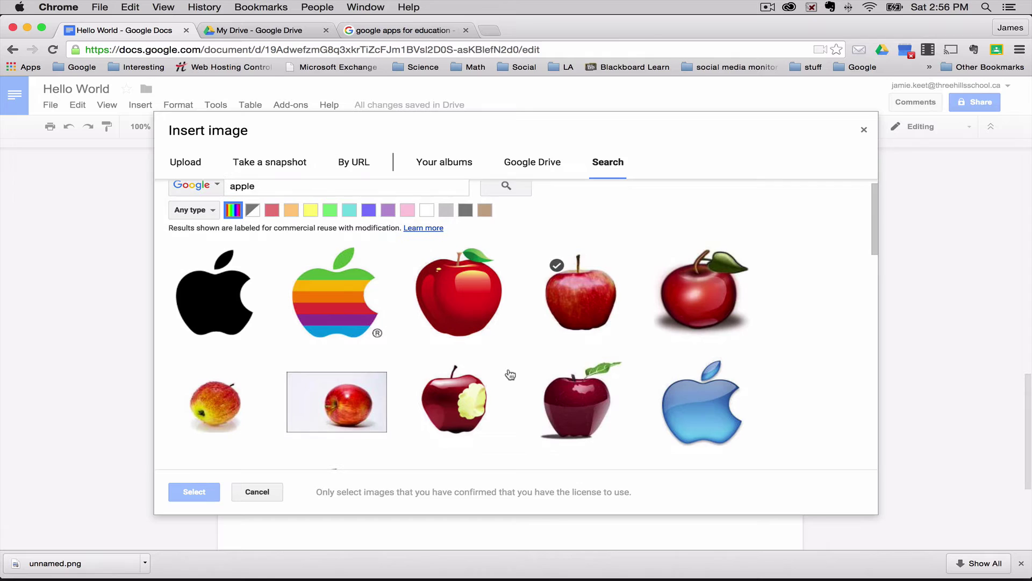
pyautogui.scroll(1, 501, 380)
pyautogui.click(468, 325)
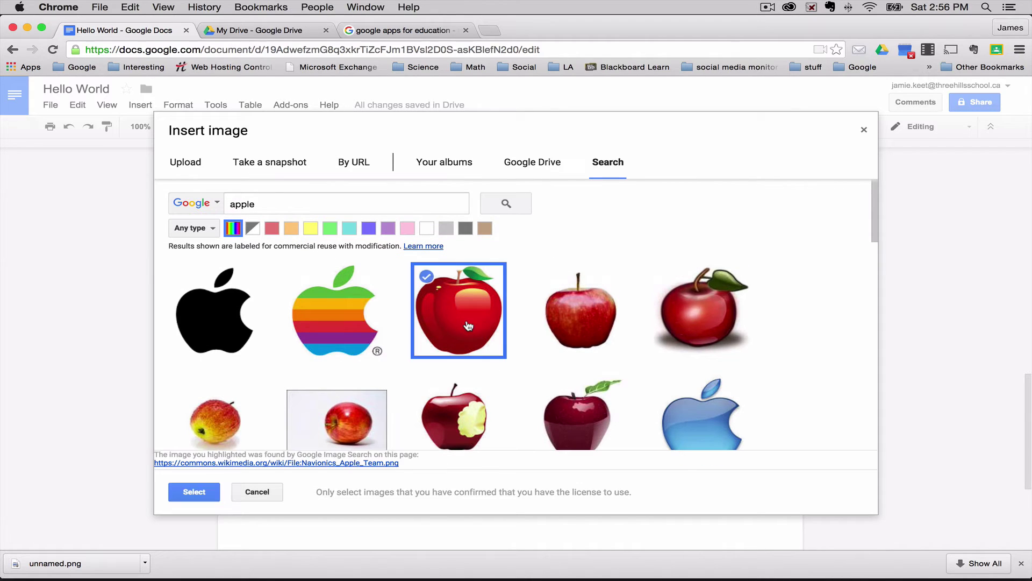
pyautogui.click(194, 492)
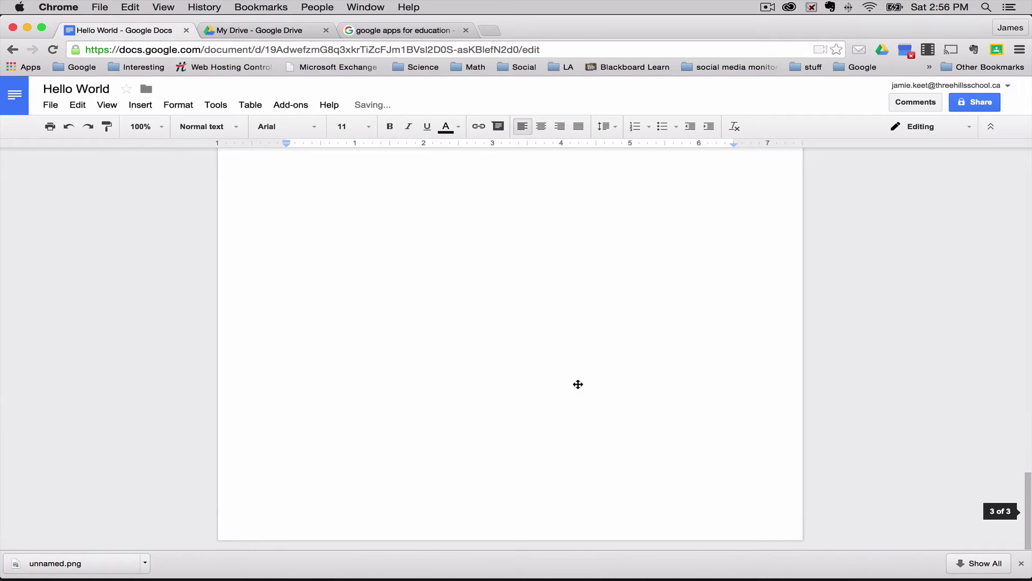
# Shrink the red apple image, then scroll back up to the children's photo
pyautogui.scroll(3, 578, 384)
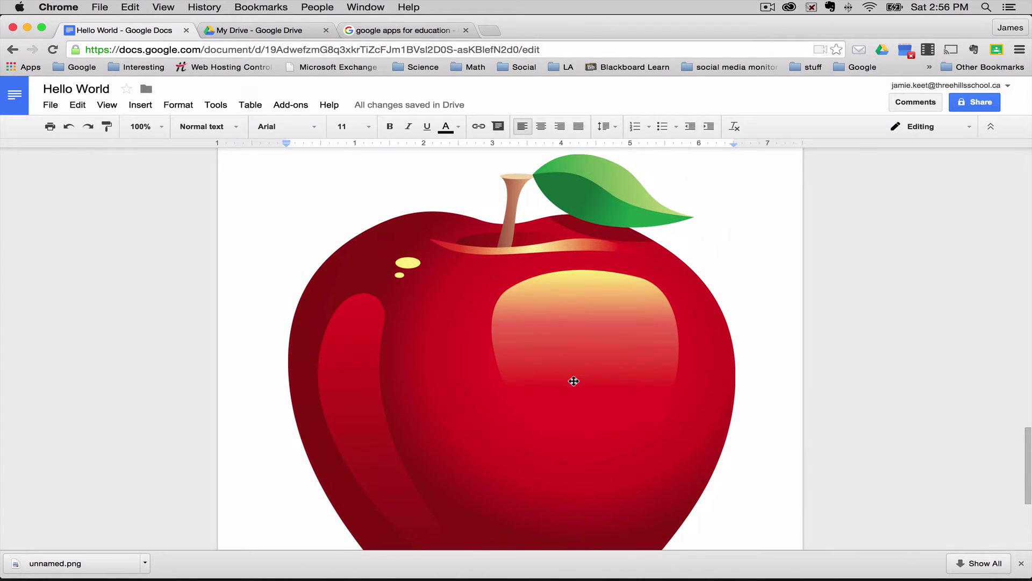
pyautogui.click(594, 369)
pyautogui.scroll(1, 754, 208)
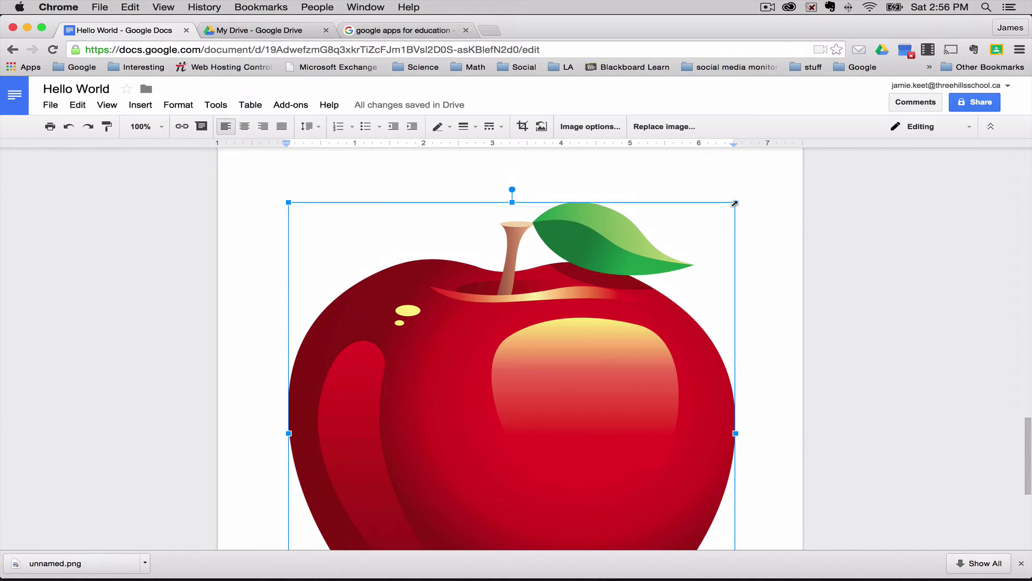
pyautogui.moveTo(739, 199); pyautogui.dragTo(545, 392)
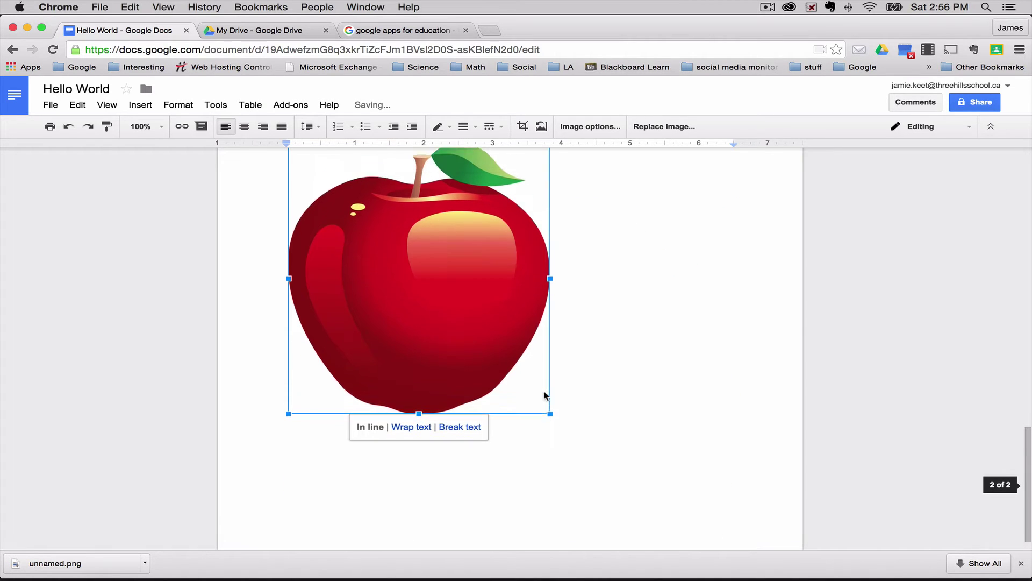
pyautogui.scroll(10, 656, 353)
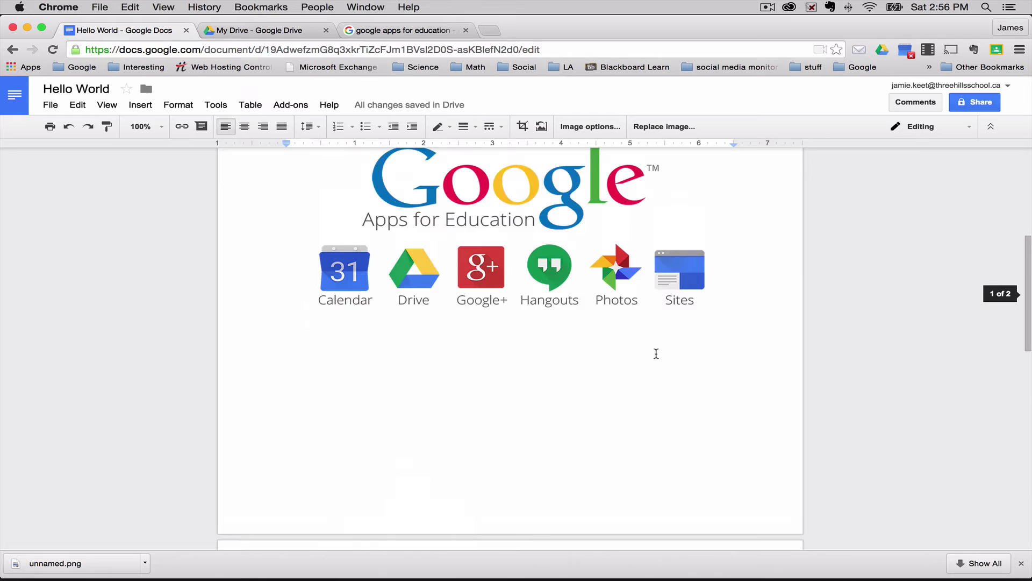
pyautogui.scroll(5, 656, 354)
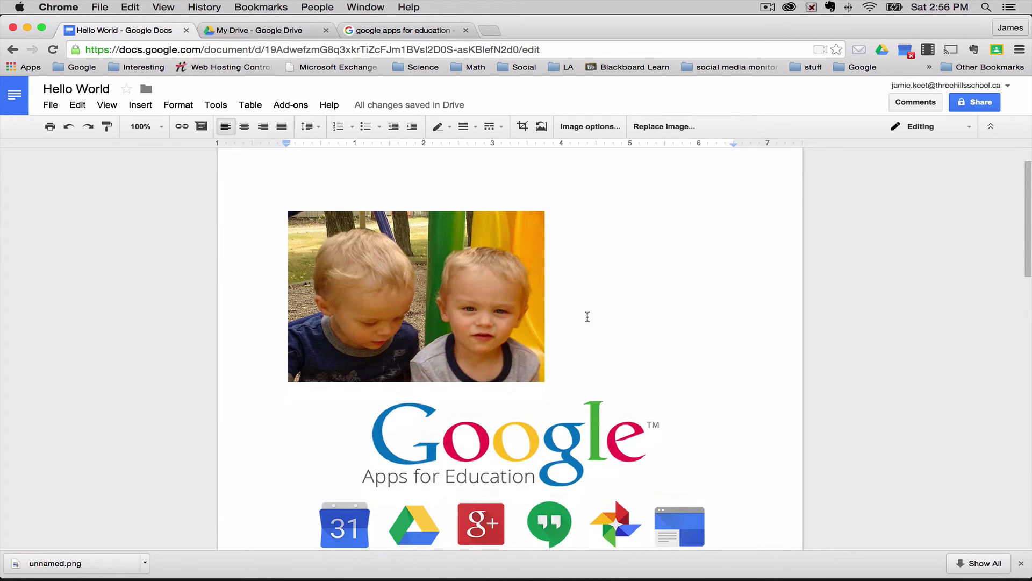
pyautogui.click(396, 272)
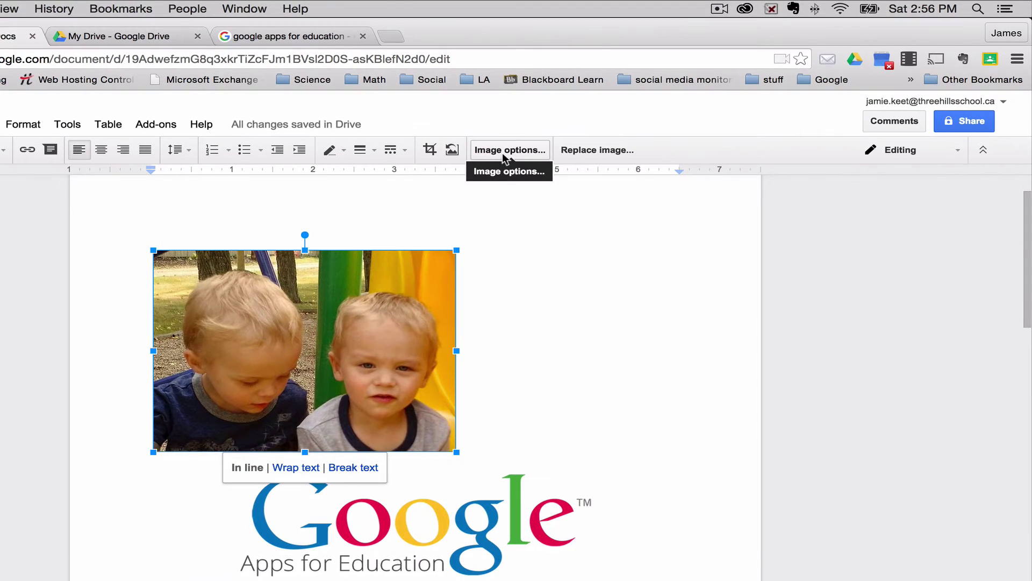
pyautogui.click(583, 129)
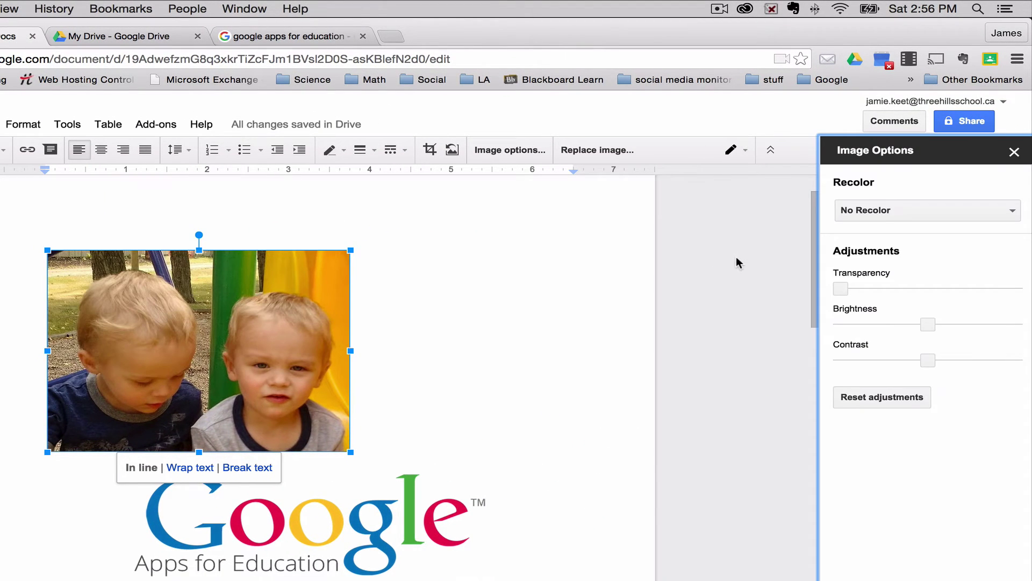
pyautogui.click(916, 214)
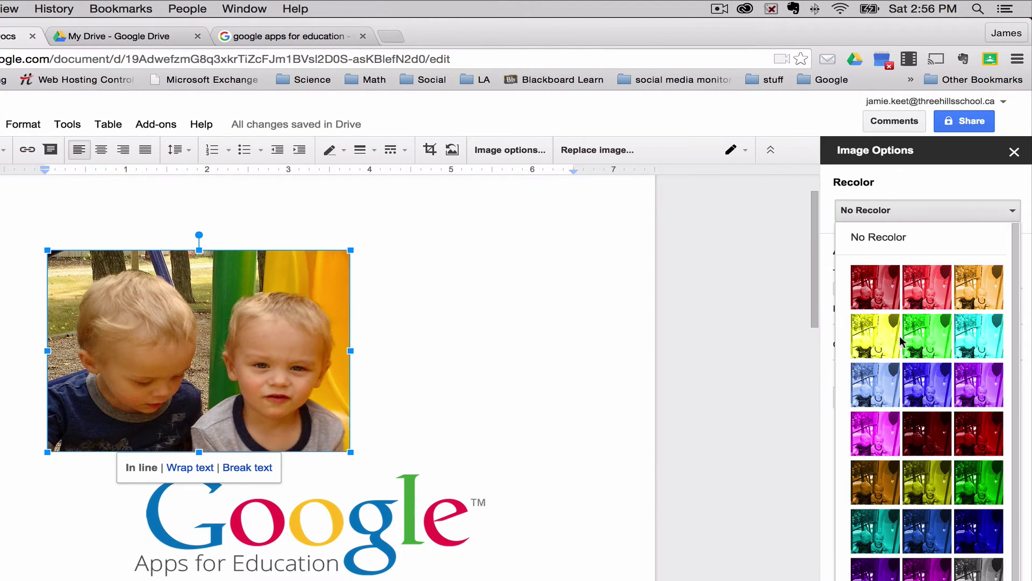
pyautogui.click(936, 340)
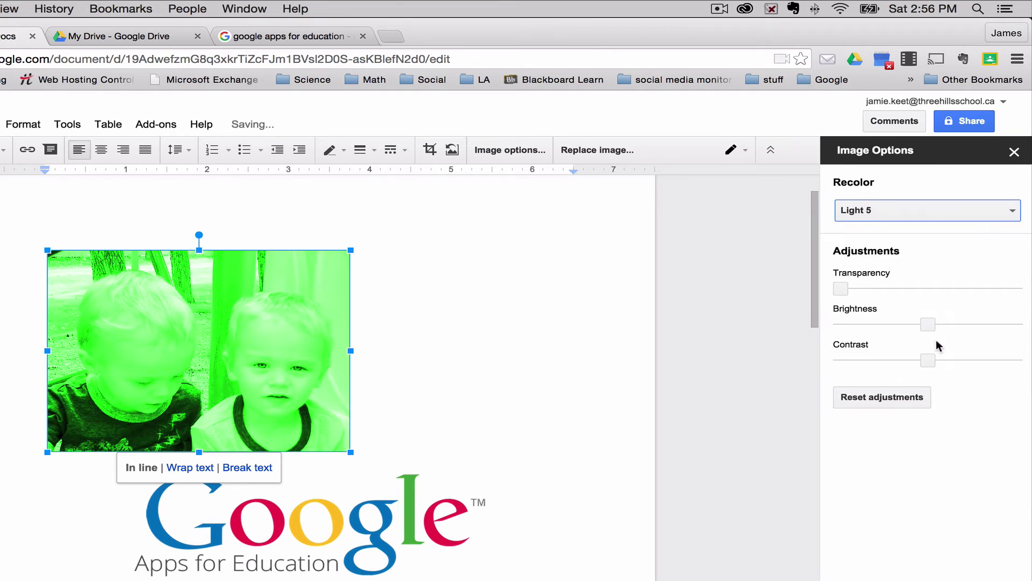
pyautogui.click(901, 210)
pyautogui.scroll(-1, 862, 468)
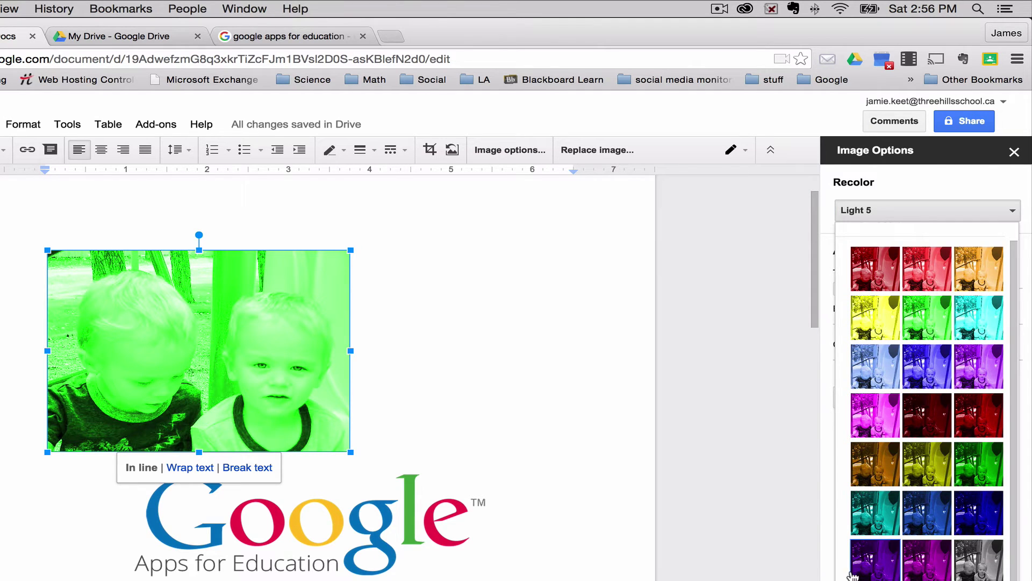
pyautogui.click(979, 559)
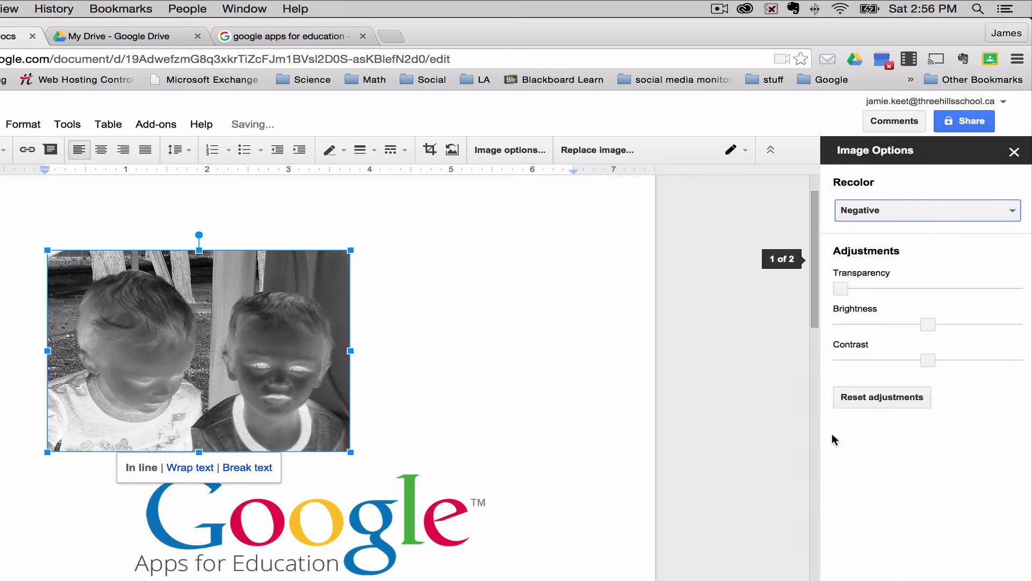
pyautogui.click(935, 215)
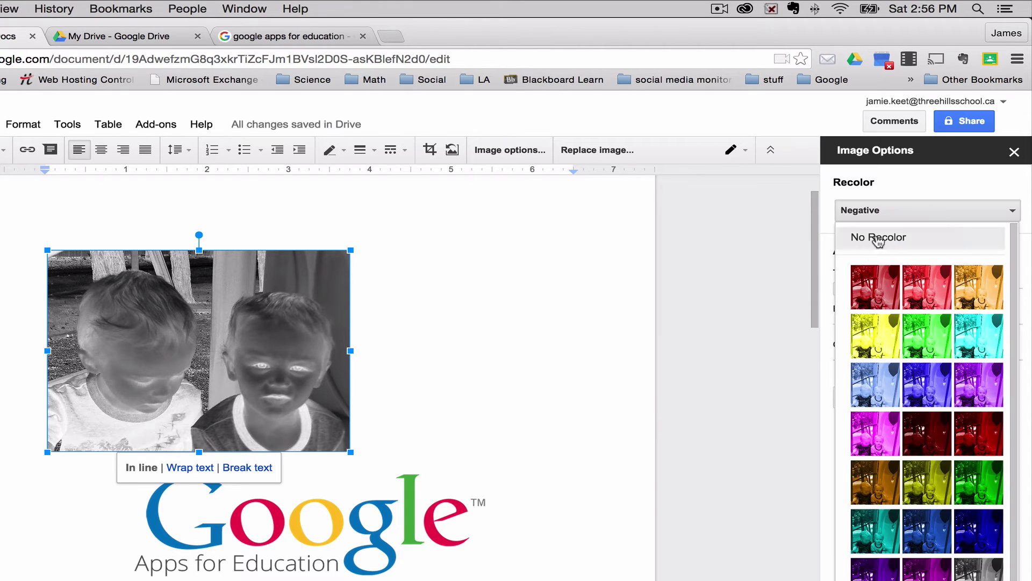
pyautogui.click(891, 240)
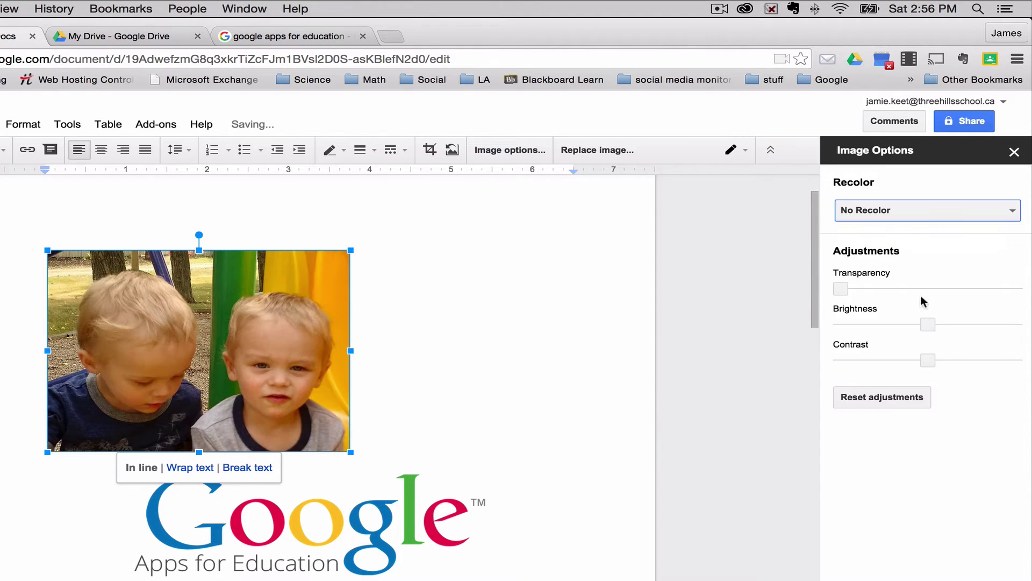
pyautogui.moveTo(841, 289)
pyautogui.mouseDown()
pyautogui.moveTo(972, 289)
pyautogui.moveTo(826, 290)
pyautogui.mouseUp()
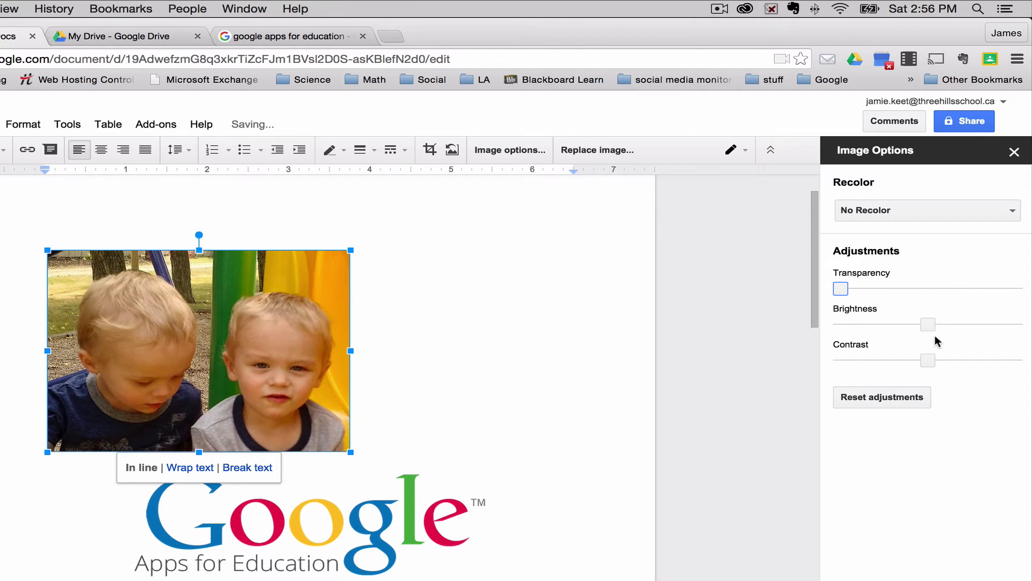
pyautogui.moveTo(921, 325)
pyautogui.mouseDown()
pyautogui.moveTo(1016, 324)
pyautogui.moveTo(1028, 312)
pyautogui.moveTo(924, 324)
pyautogui.mouseUp()
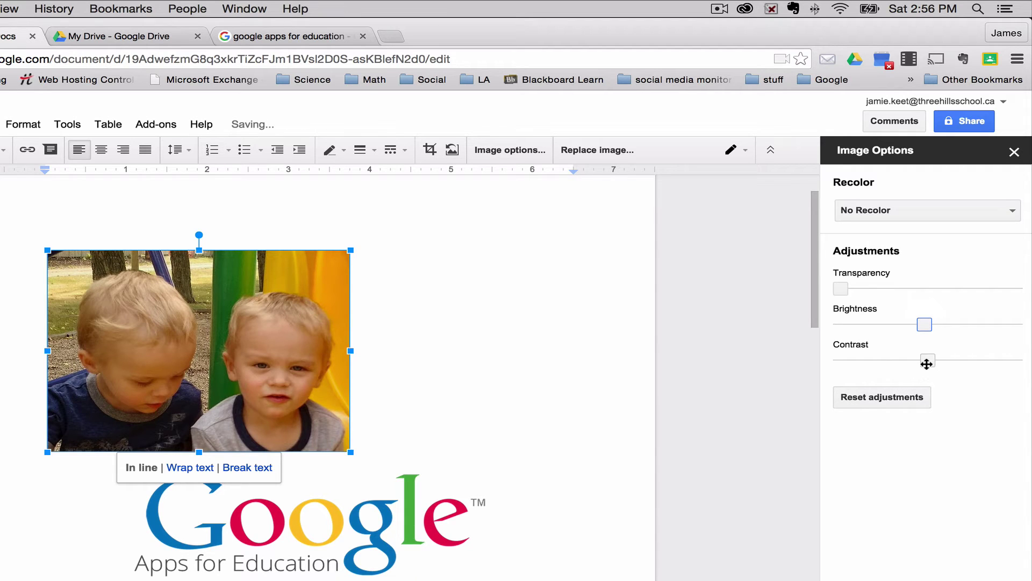
pyautogui.moveTo(926, 364)
pyautogui.mouseDown()
pyautogui.moveTo(984, 359)
pyautogui.moveTo(906, 361)
pyautogui.mouseUp()
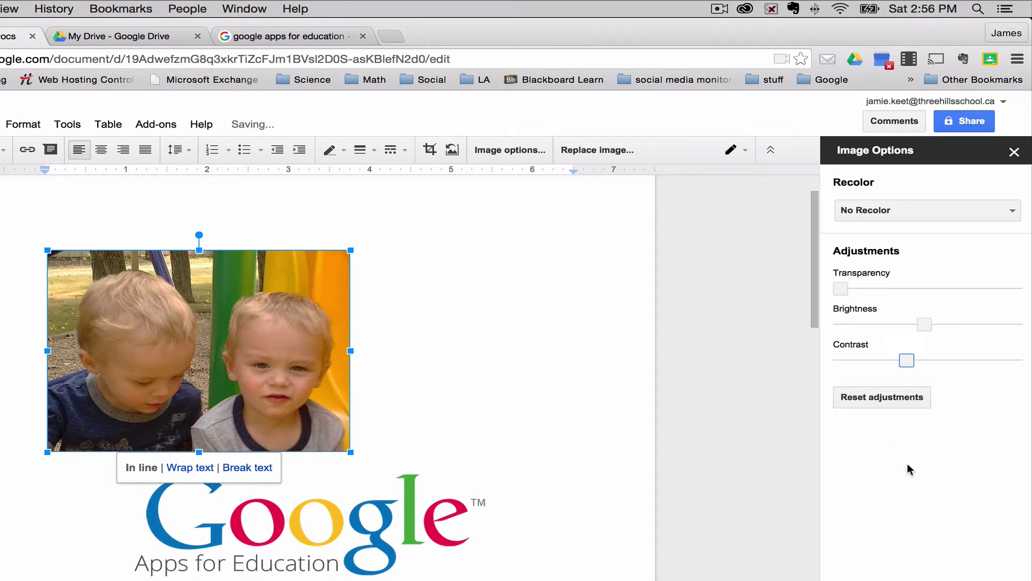
pyautogui.click(883, 398)
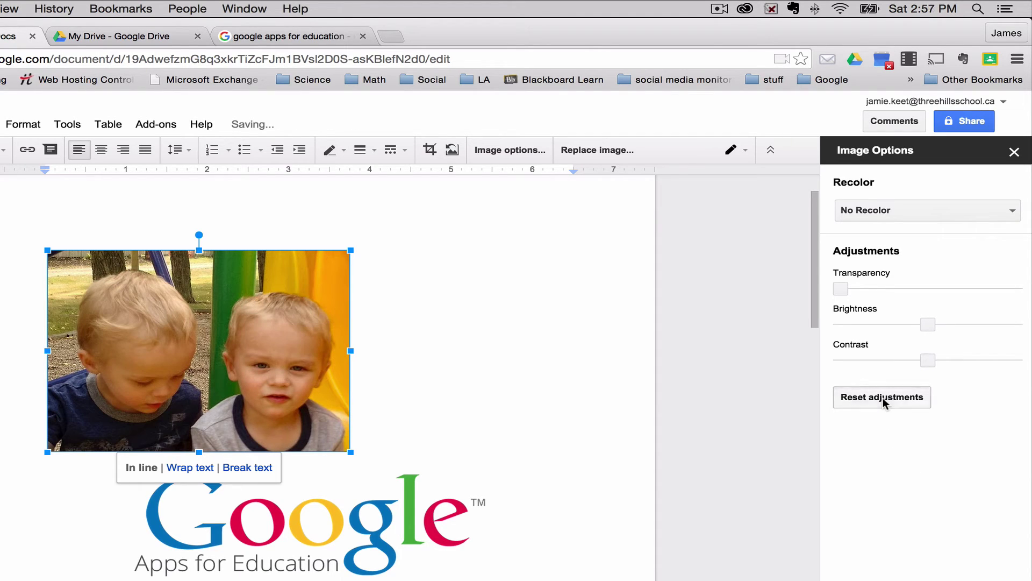
pyautogui.click(1014, 151)
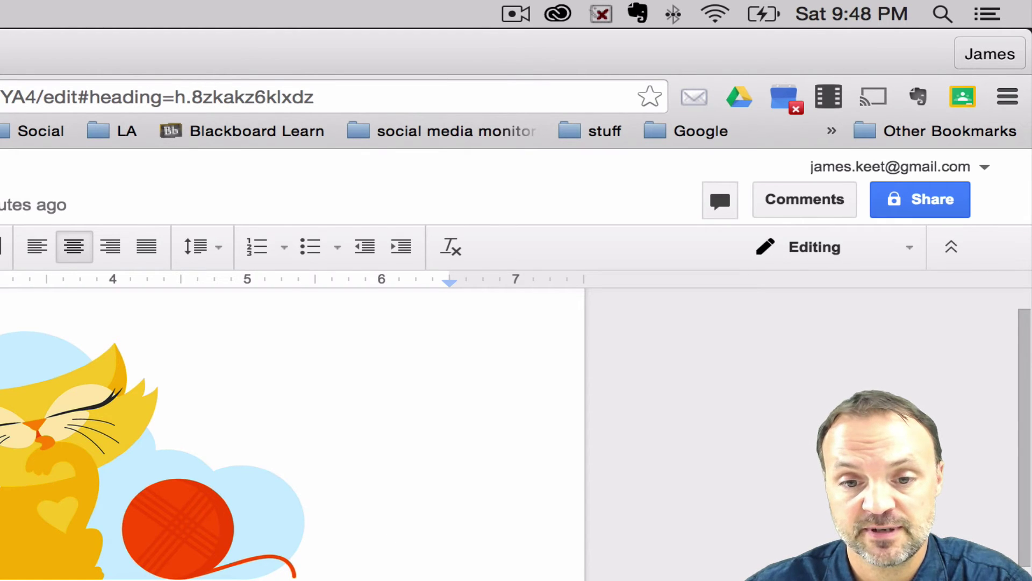
# Open the Share with others dialog for The Ideal Pet document
pyautogui.scroll(-5, 290, 430)
pyautogui.scroll(2, 290, 430)
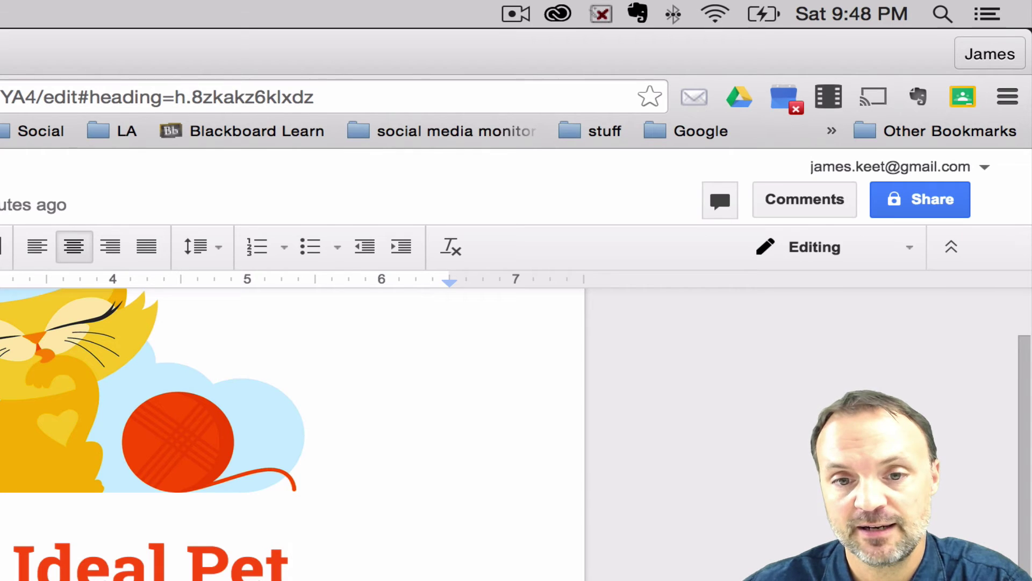
pyautogui.scroll(3, 290, 430)
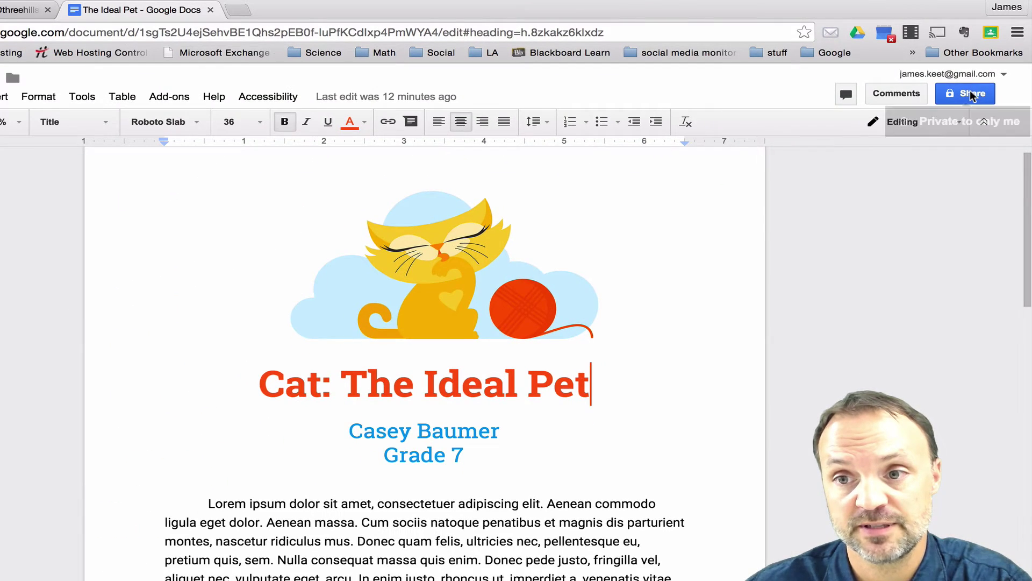
pyautogui.click(941, 150)
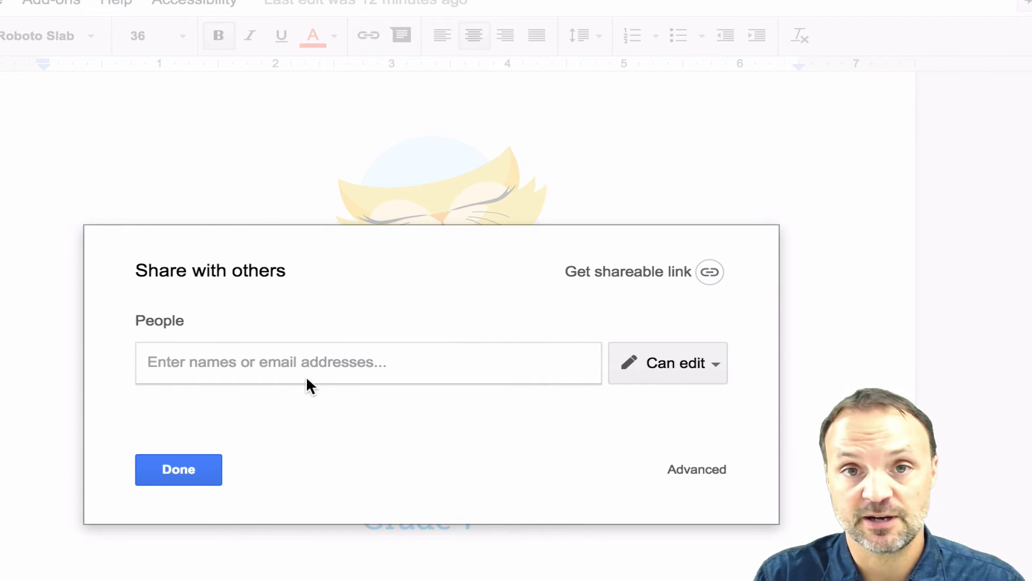
# Share the document with the second account's e-mail address with Can edit access and send it
pyautogui.write('jamie.ke')
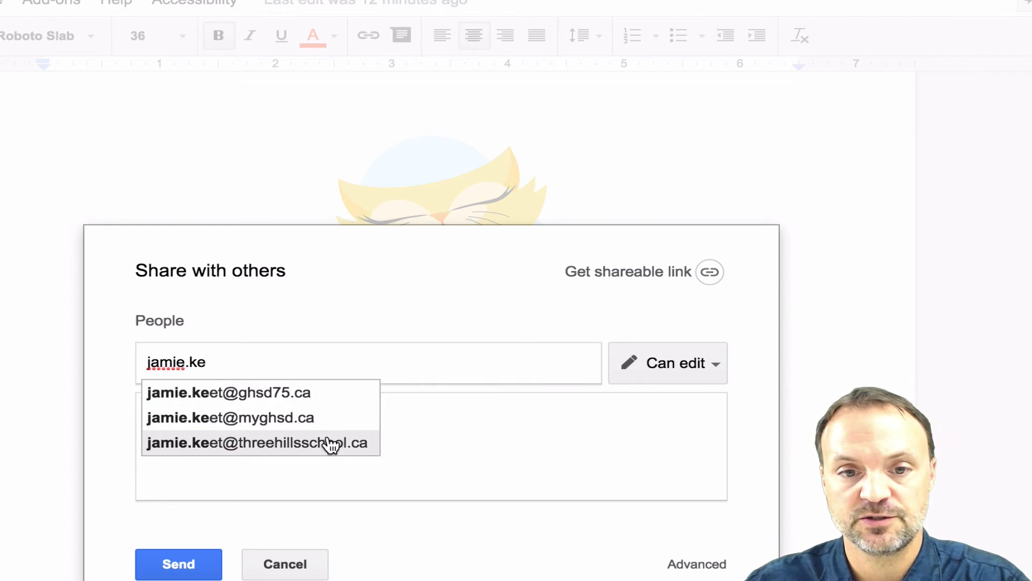
pyautogui.click(329, 442)
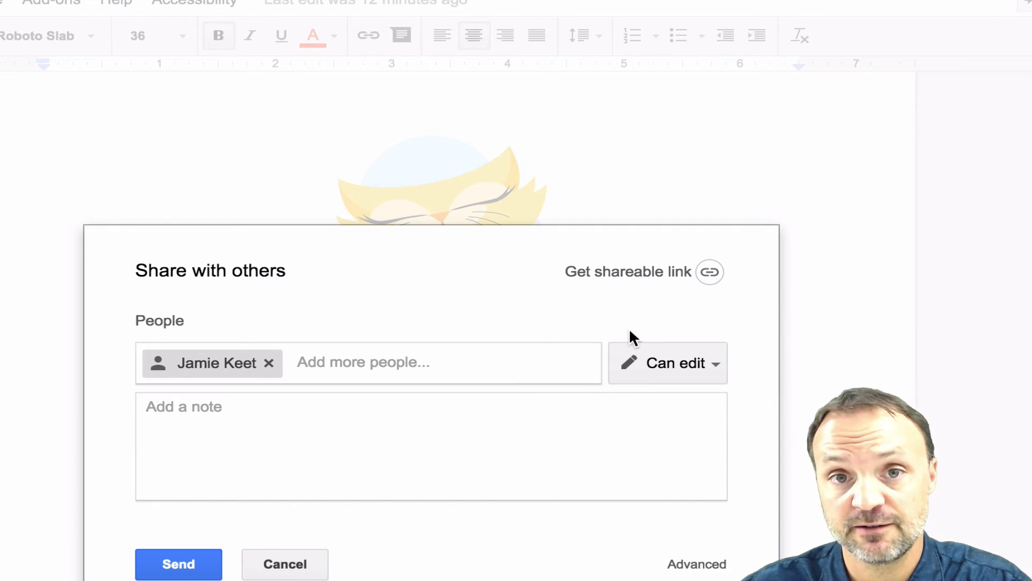
pyautogui.click(711, 368)
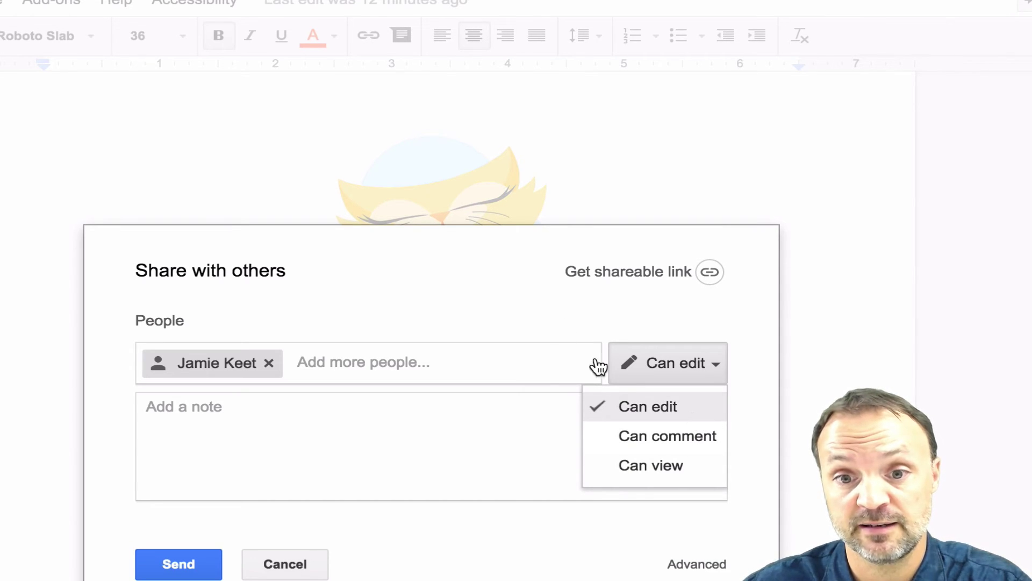
pyautogui.click(625, 406)
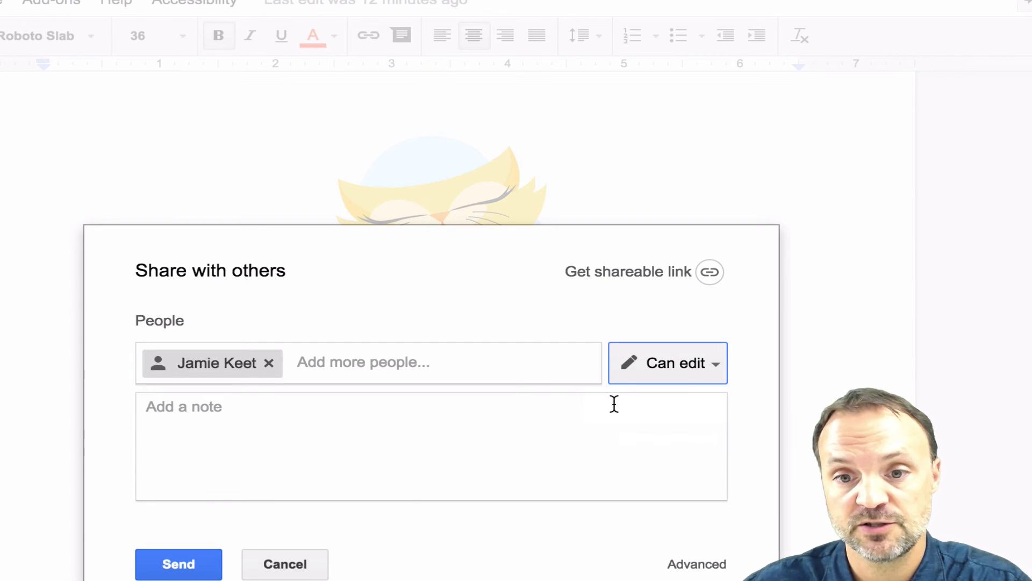
pyautogui.click(176, 568)
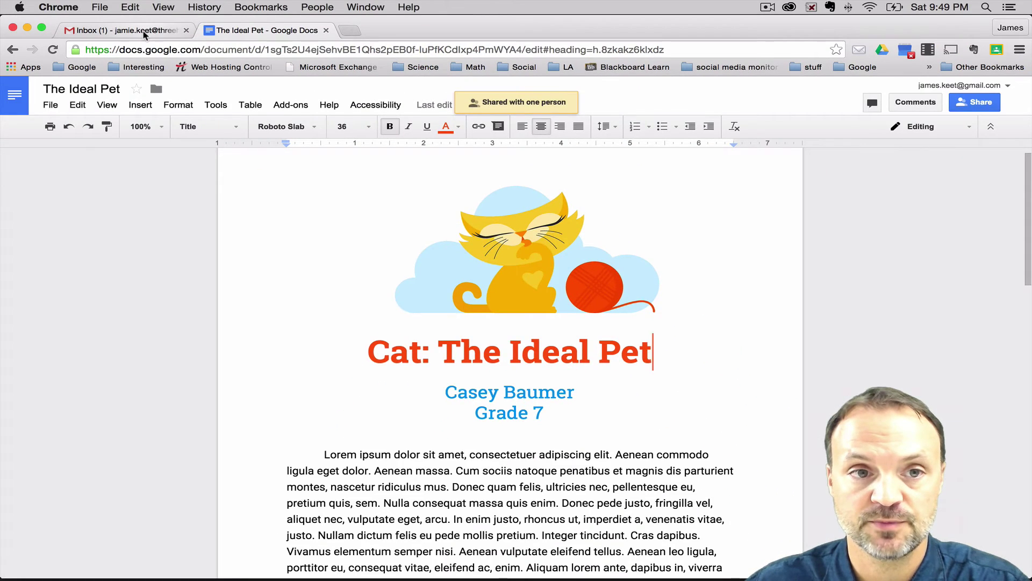
# Open the 'The Ideal Pet - Invitation to edit' email in Gmail and open the document in Docs
pyautogui.click(134, 30)
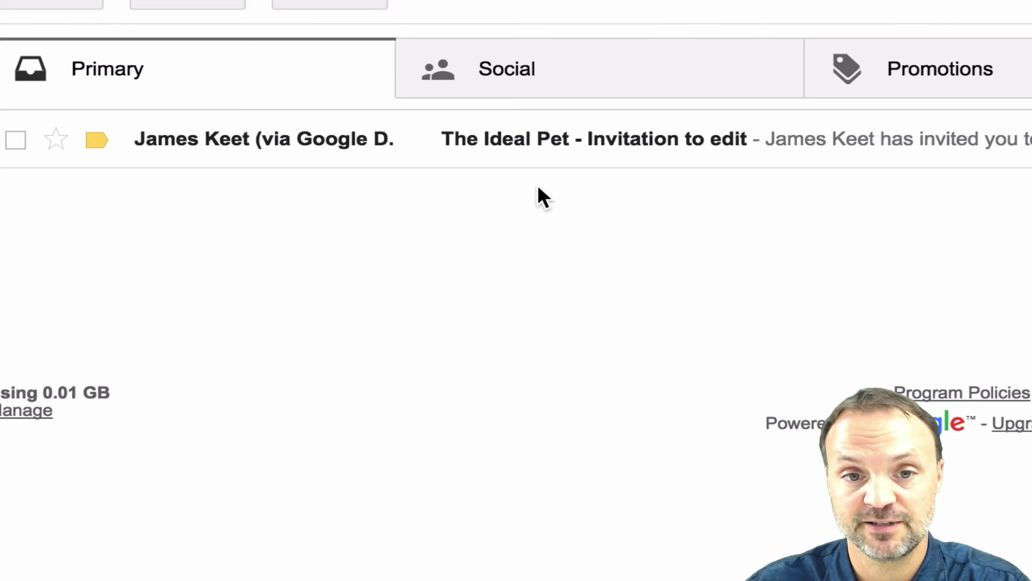
pyautogui.click(557, 159)
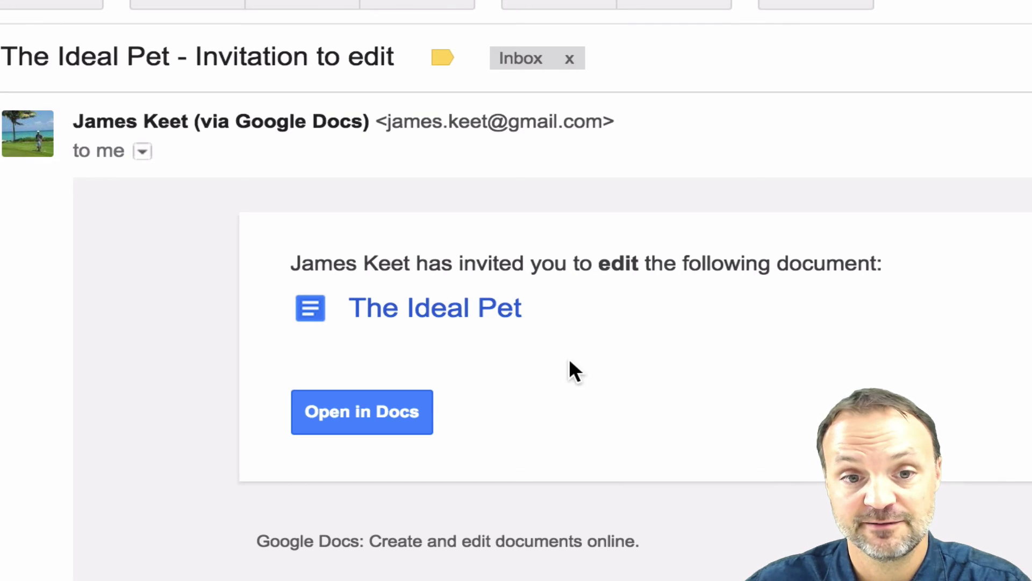
pyautogui.click(401, 430)
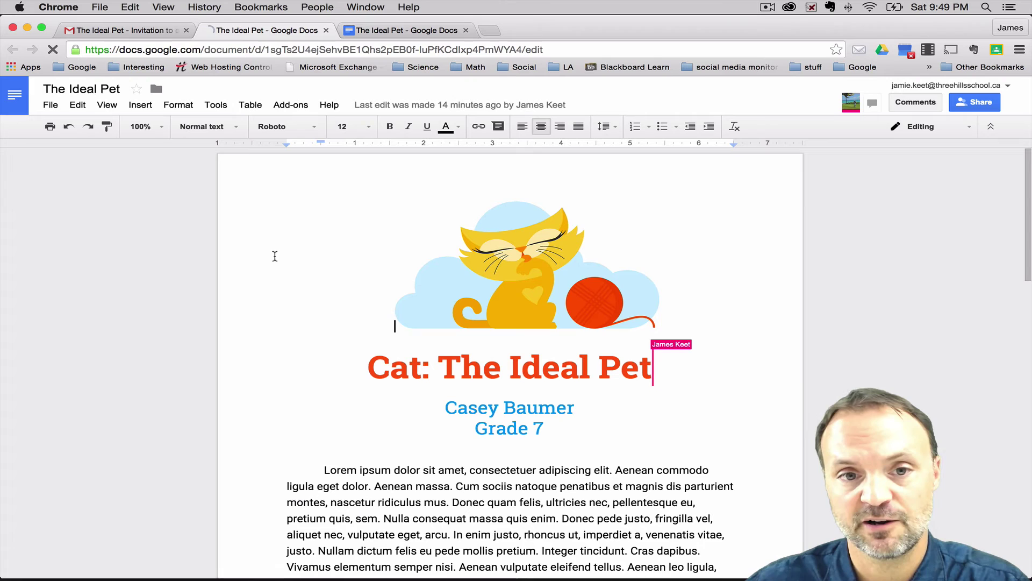
# Scroll through the shared 'Cat: The Ideal Pet' document to review it
pyautogui.scroll(-1, 275, 256)
pyautogui.scroll(1, 274, 256)
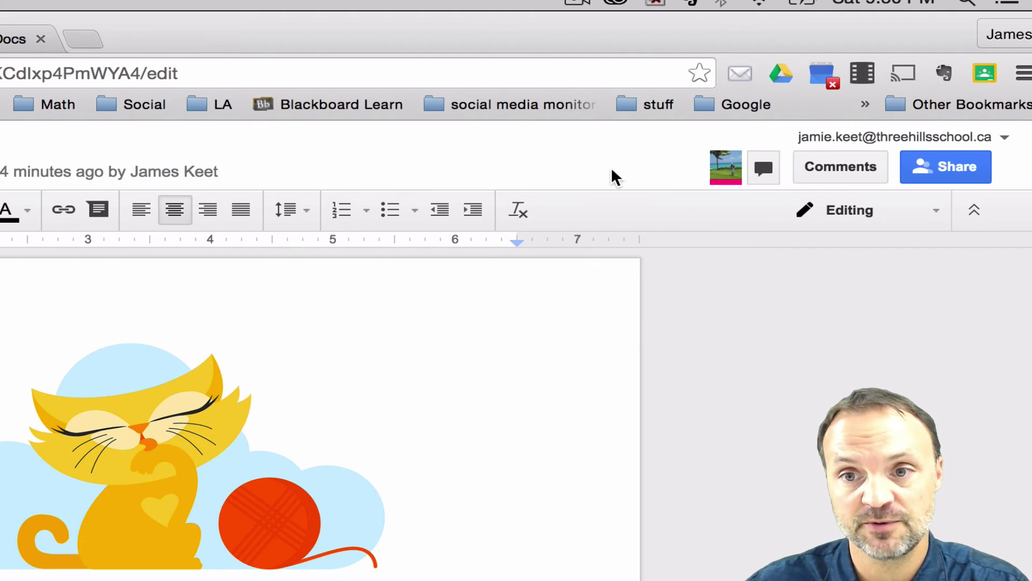
pyautogui.scroll(-2, 346, 394)
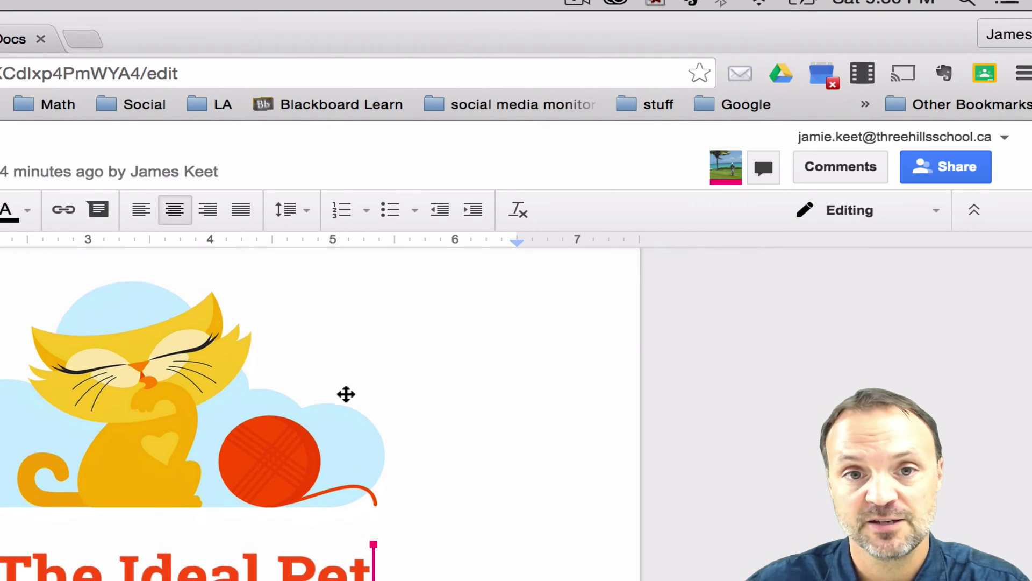
pyautogui.scroll(2, 346, 394)
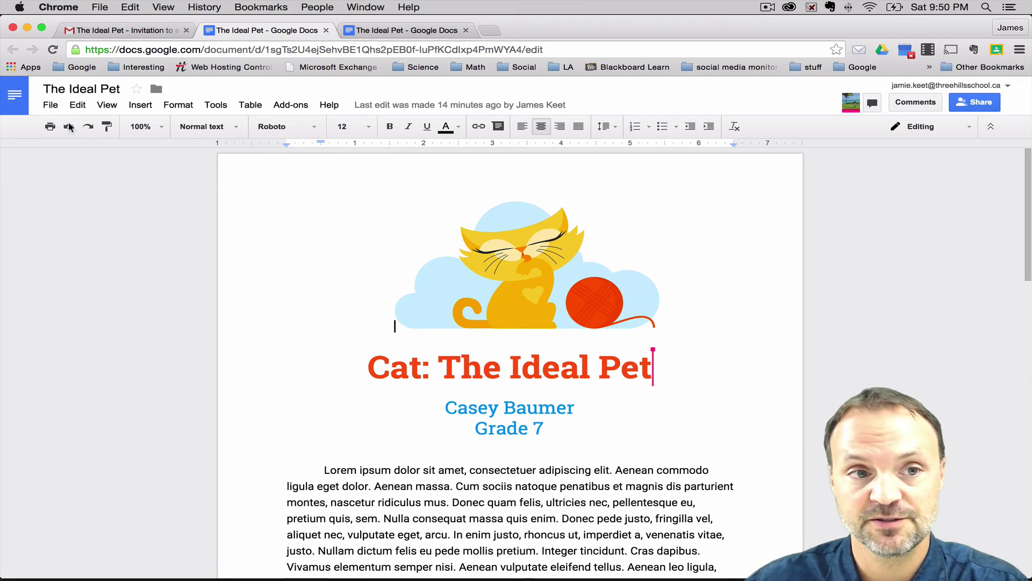
# Leave the document and go to Google Drive's Shared with me list
pyautogui.click(10, 96)
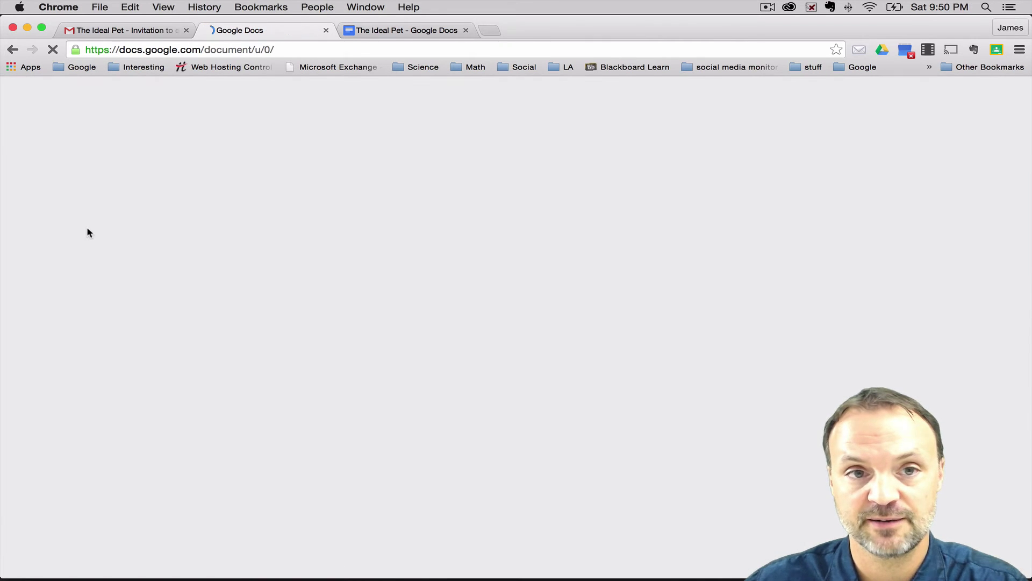
pyautogui.scroll(-2, 158, 281)
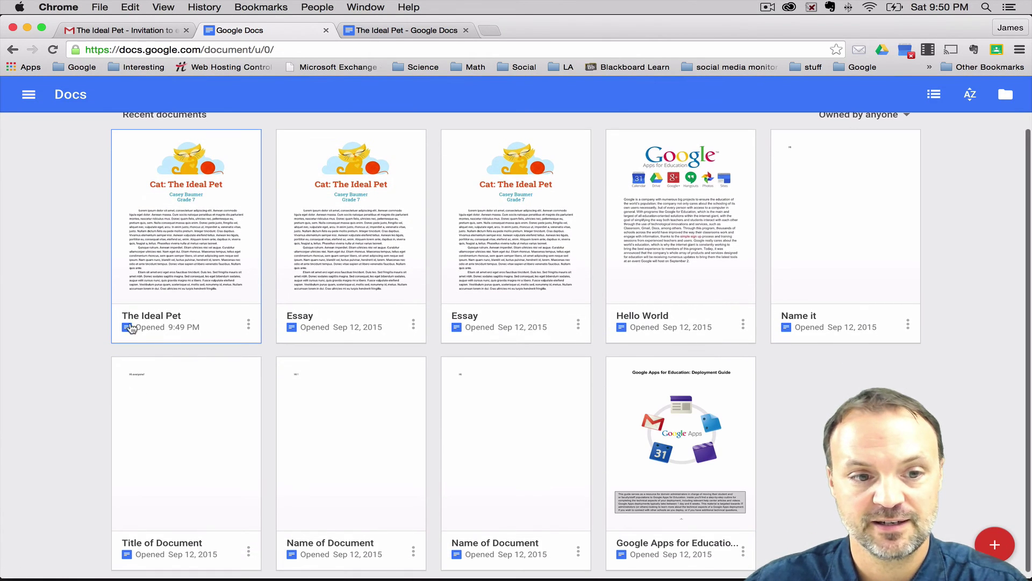
pyautogui.click(29, 96)
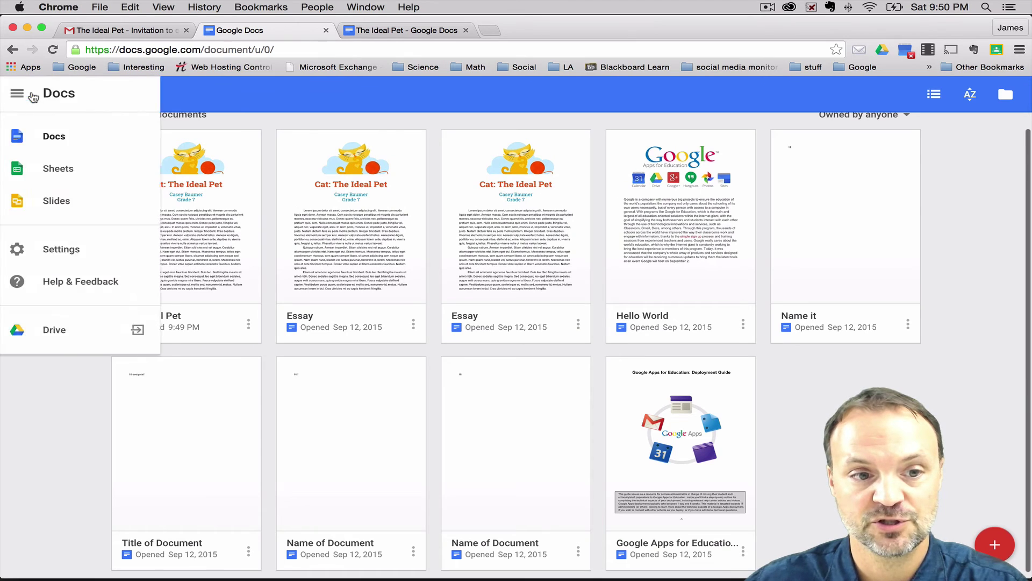
pyautogui.click(72, 334)
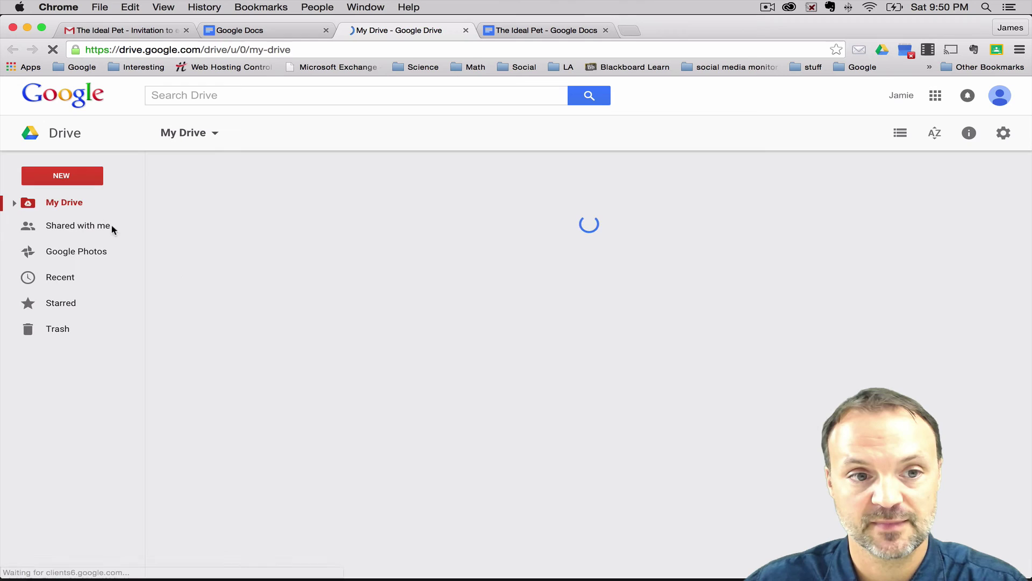
pyautogui.click(90, 230)
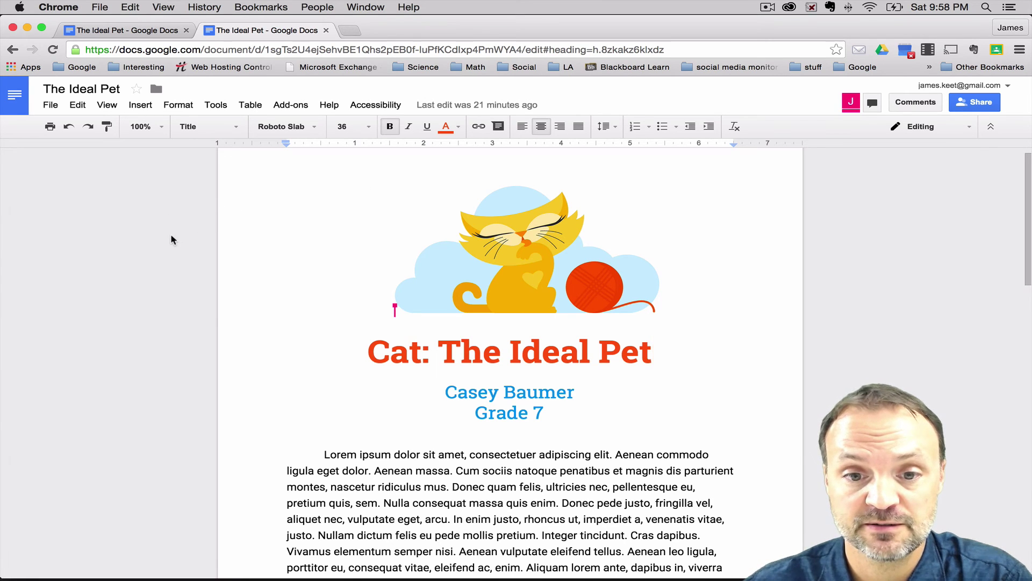
# Return to the owner's tab of 'The Ideal Pet' and scroll down to the first body paragraph
pyautogui.scroll(-4, 171, 236)
pyautogui.scroll(4, 171, 237)
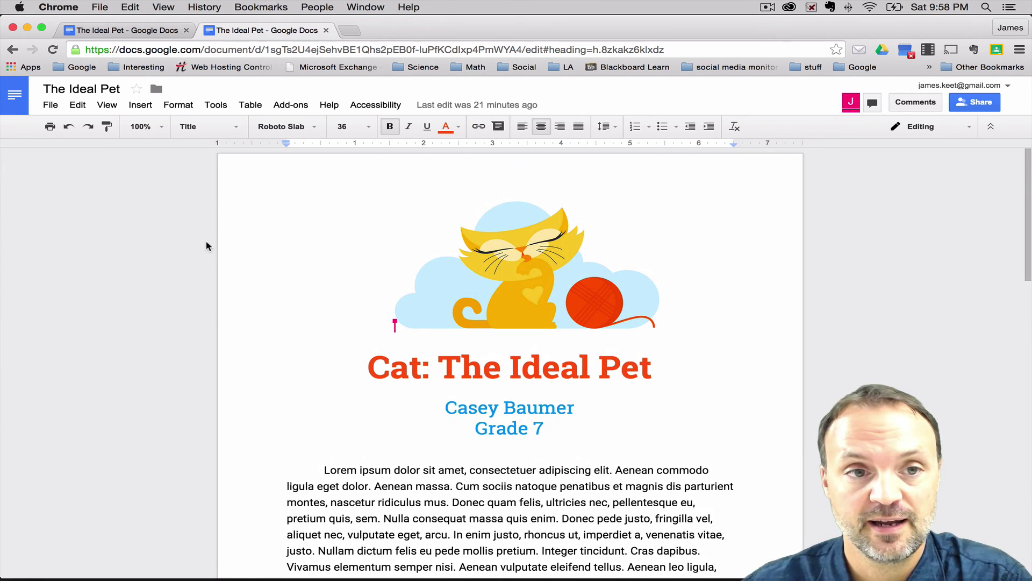
pyautogui.click(120, 30)
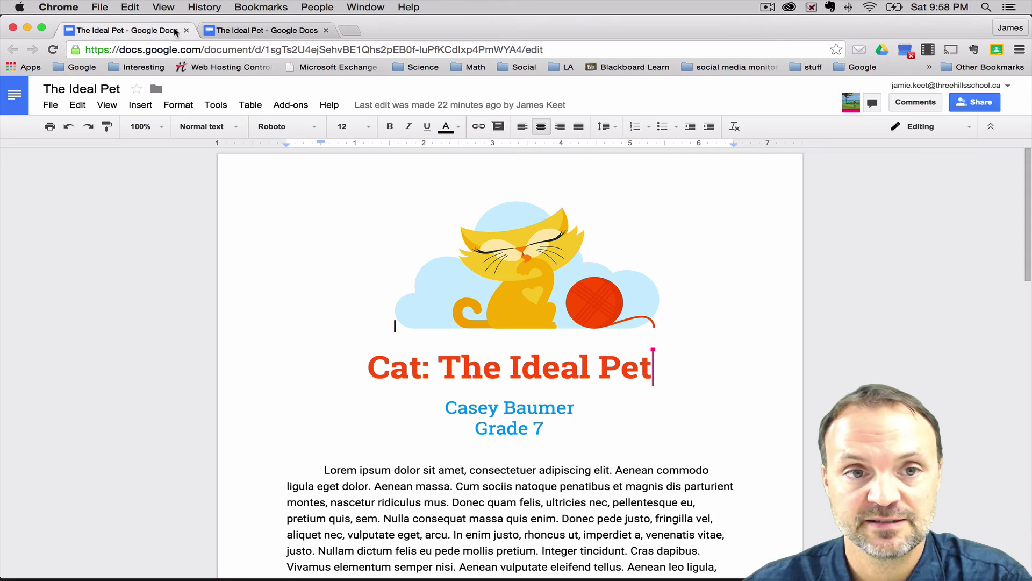
pyautogui.click(267, 31)
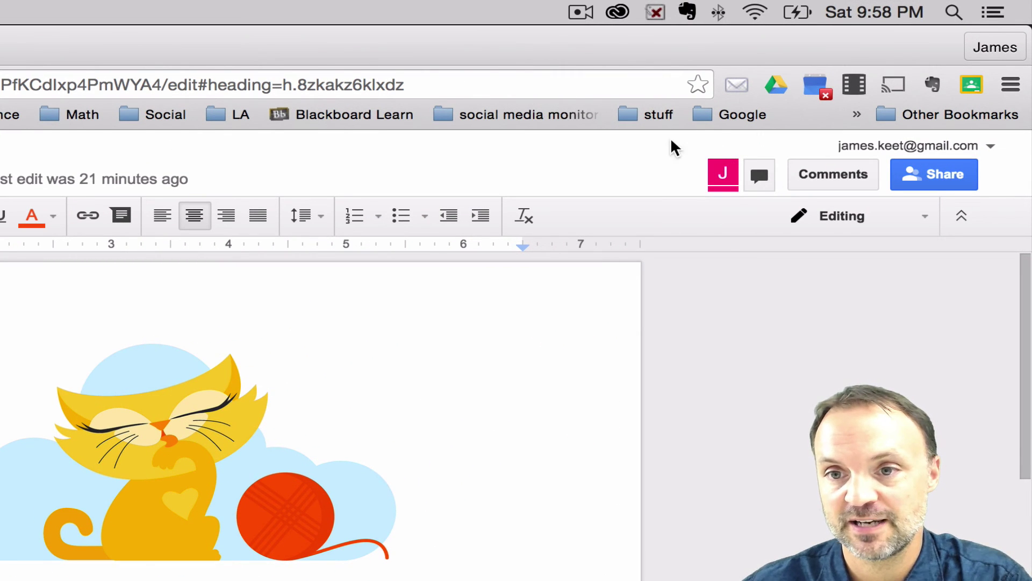
pyautogui.moveTo(727, 179)
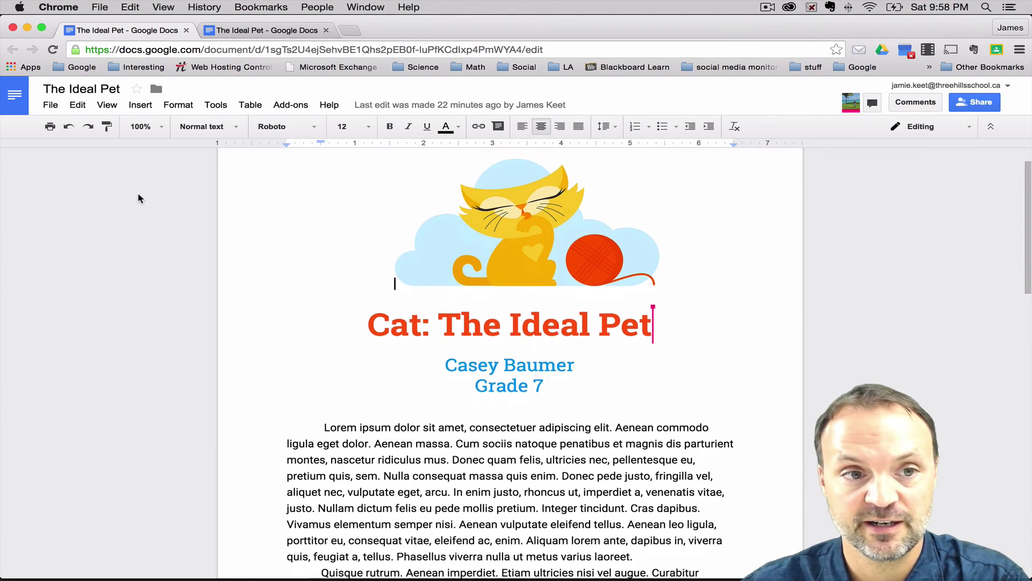
pyautogui.scroll(-5, 143, 208)
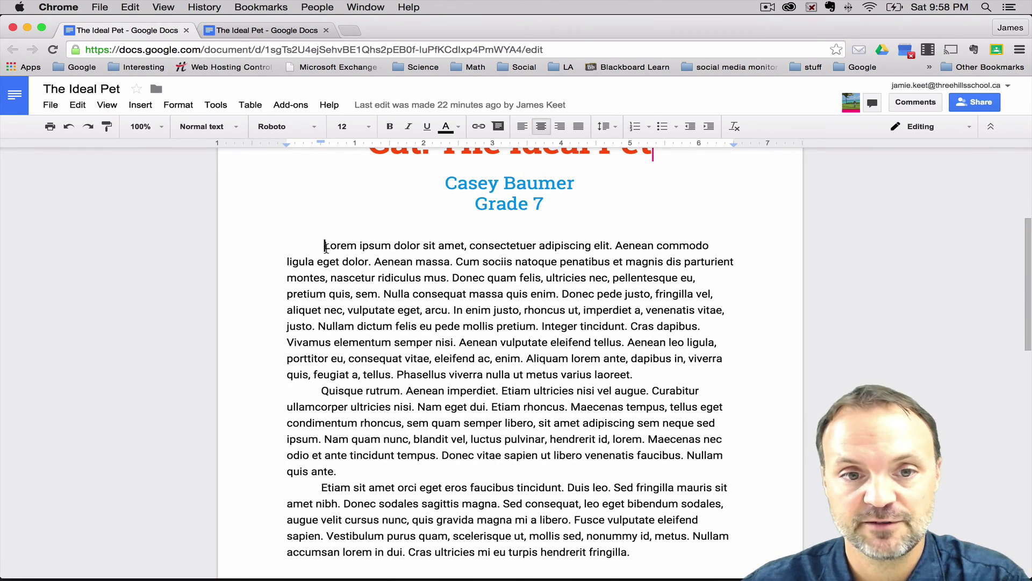
# Attach a 'Great Start!' comment to the opening words of the first paragraph
pyautogui.moveTo(325, 246); pyautogui.dragTo(534, 247)
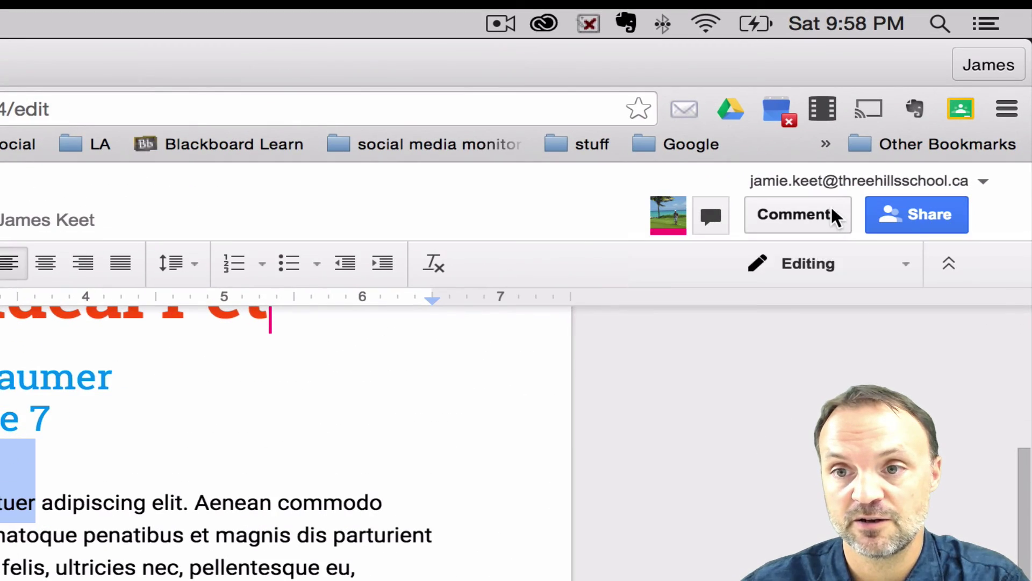
pyautogui.click(934, 102)
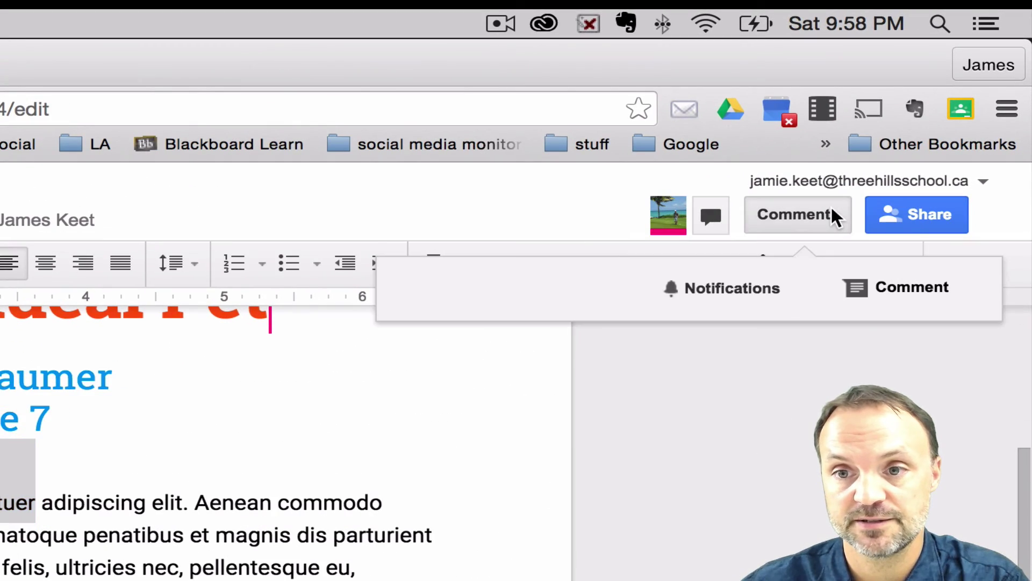
pyautogui.click(905, 289)
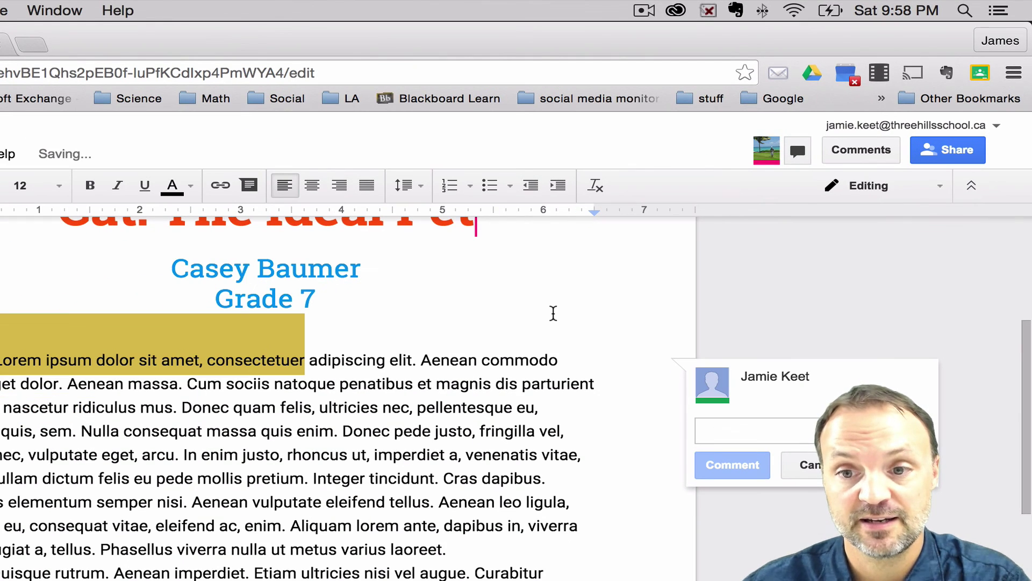
pyautogui.write('S')
pyautogui.press('BackSpace')
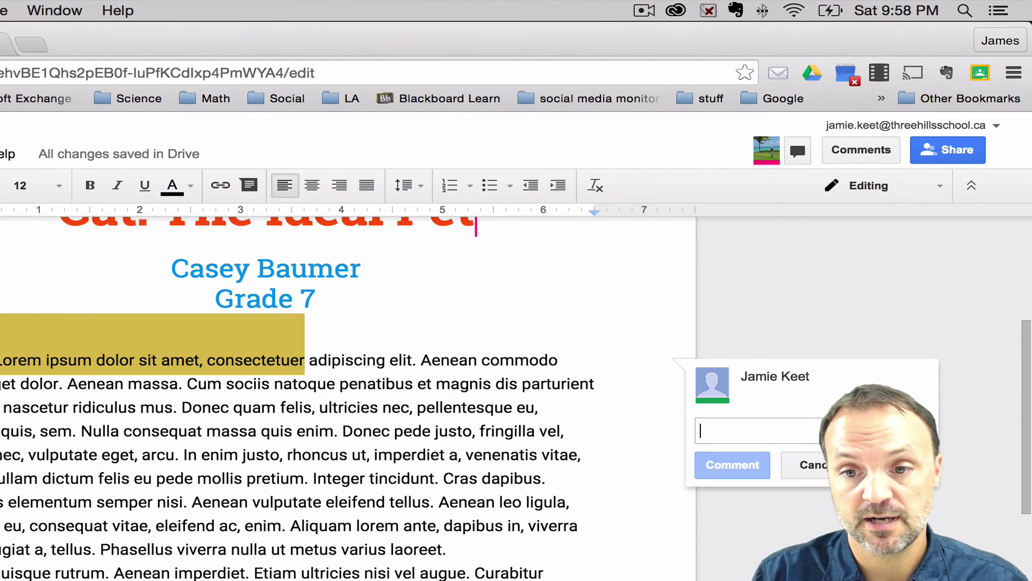
pyautogui.write('Great Start!')
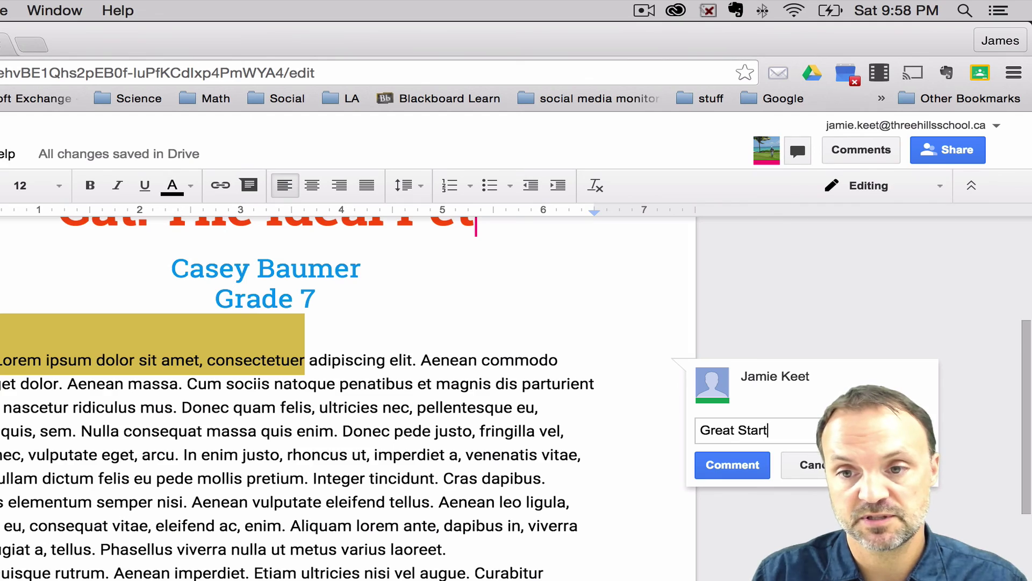
pyautogui.click(736, 463)
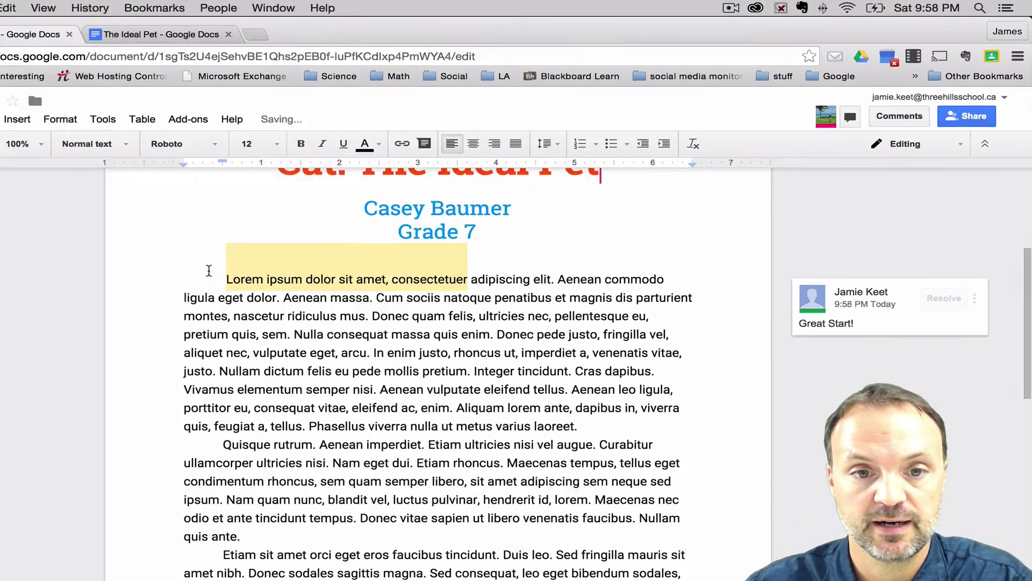
pyautogui.click(321, 245)
# In the collaborator's tab, post 'Thanks' as a reply to the 'Great Start!' comment
pyautogui.click(284, 31)
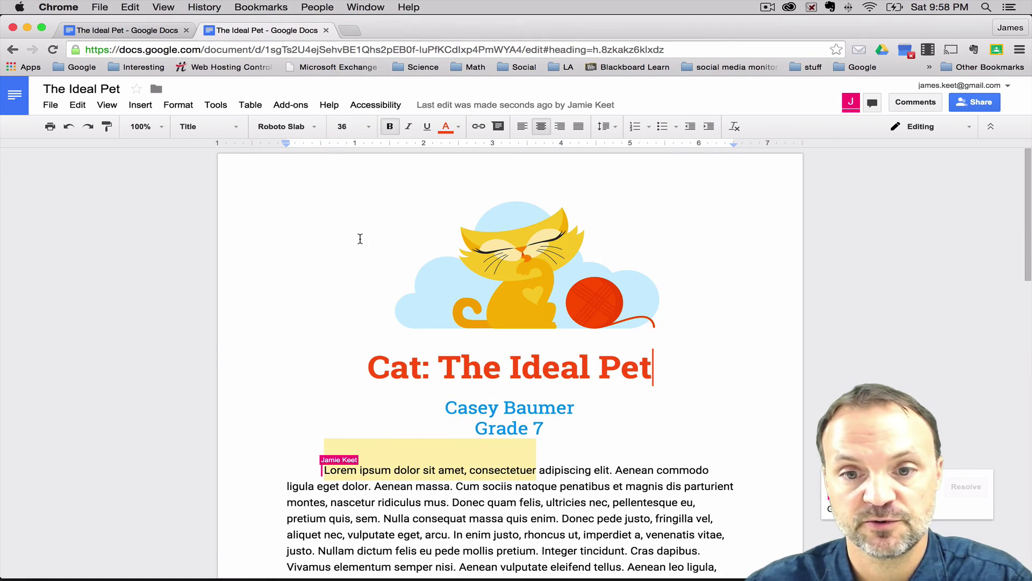
pyautogui.scroll(-2, 712, 337)
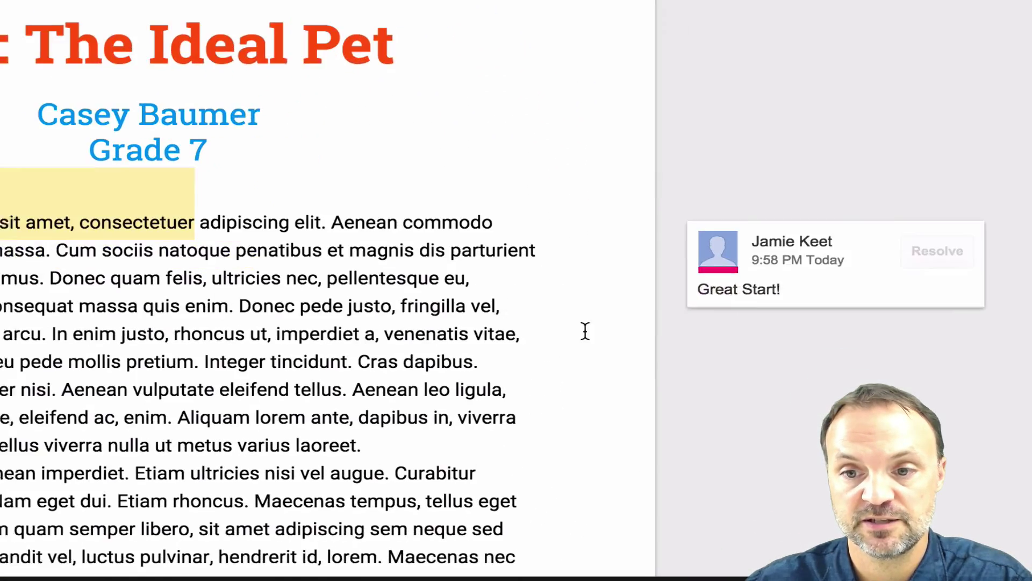
pyautogui.scroll(-3, 585, 331)
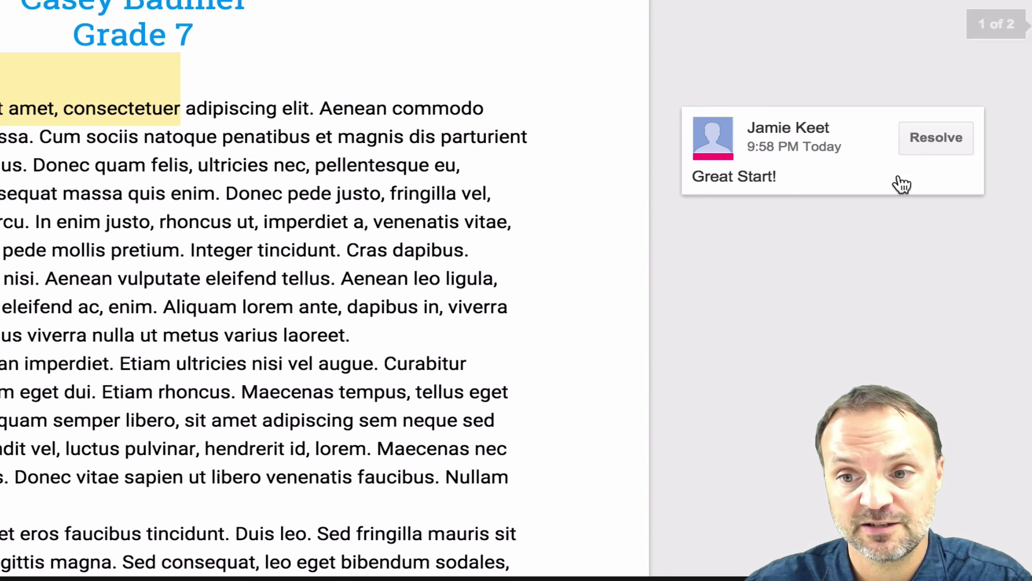
pyautogui.click(788, 166)
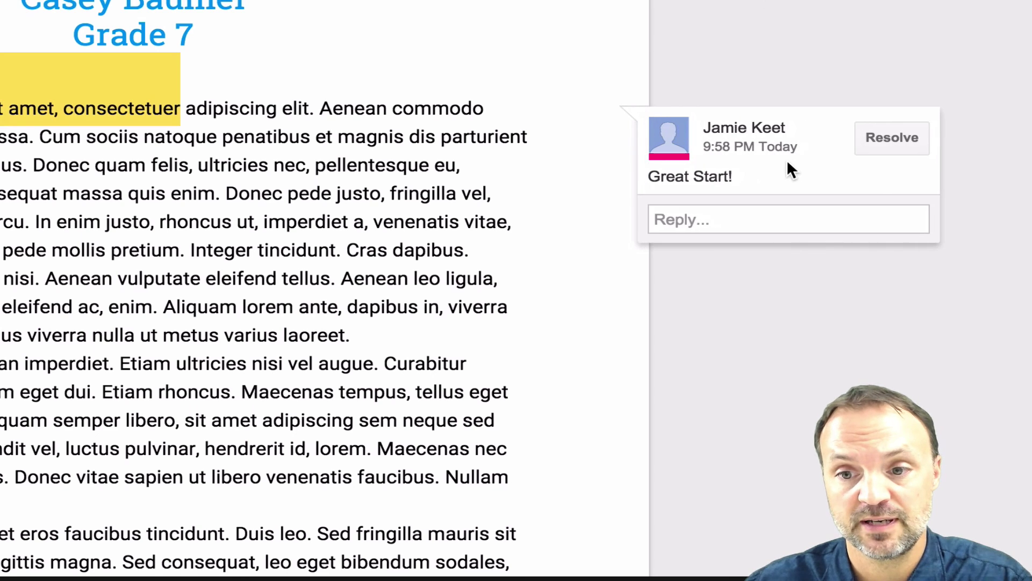
pyautogui.click(752, 210)
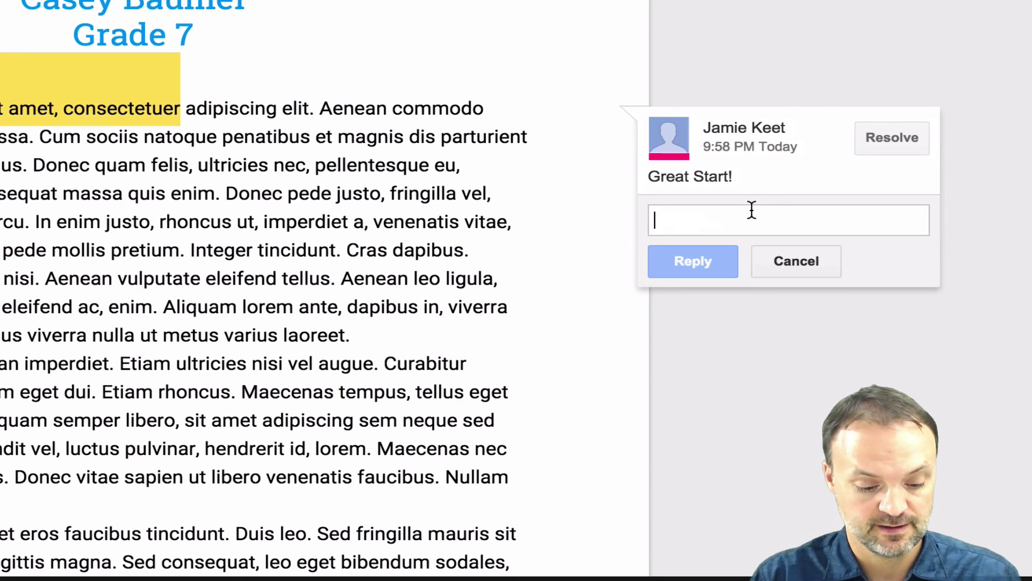
pyautogui.write('Thanks')
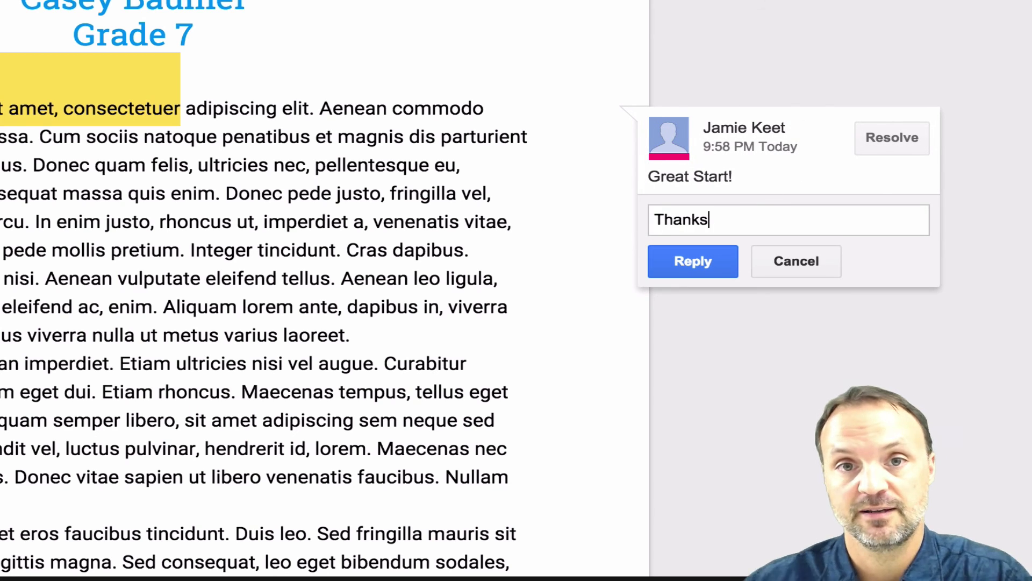
pyautogui.click(715, 264)
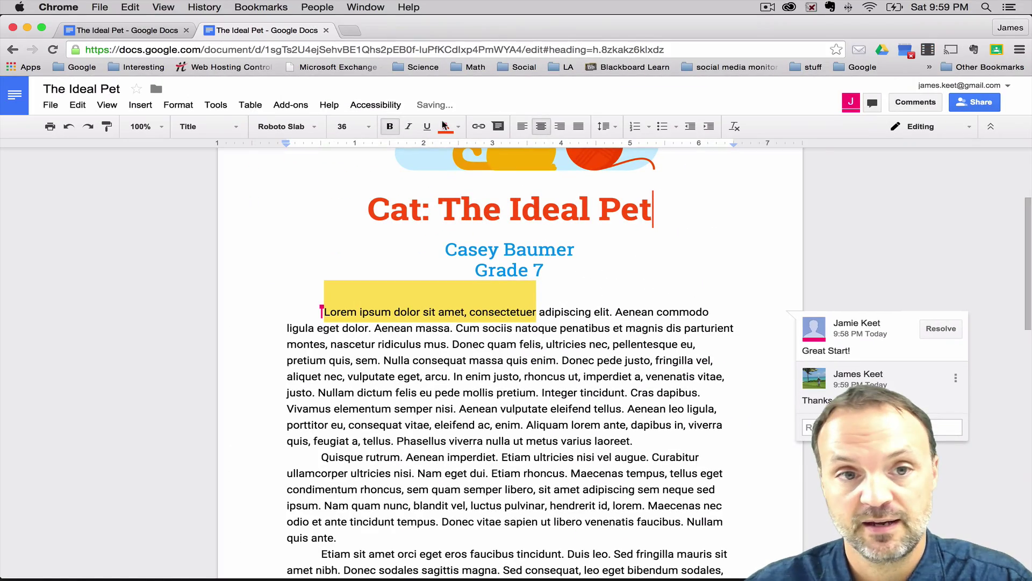